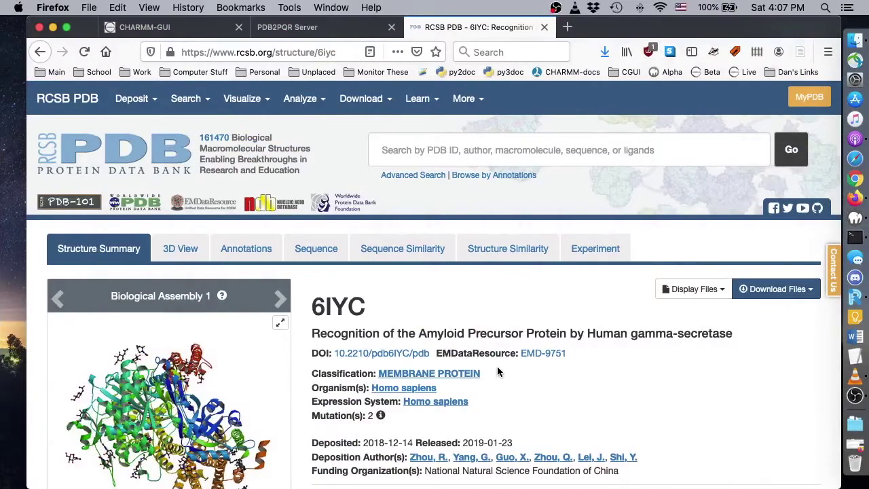
# Download the 6IYC structure from RCSB as a PDB format file and save it.
pyautogui.scroll(-3, 498, 370)
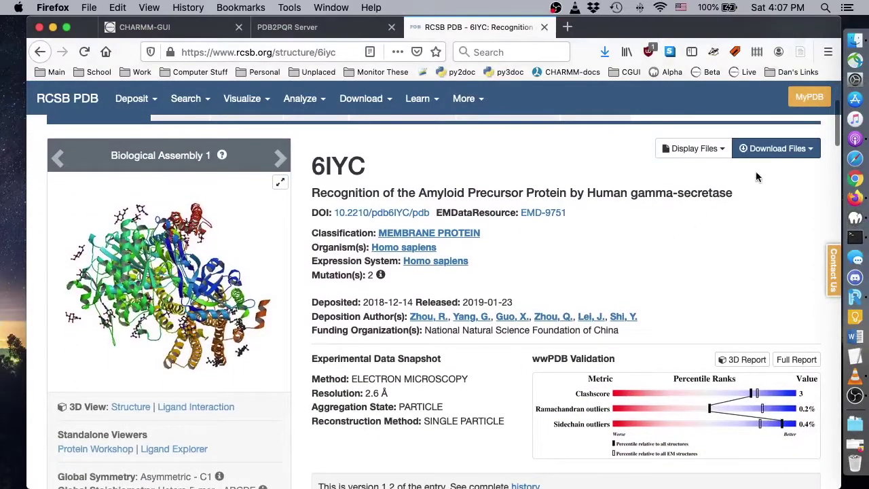
pyautogui.click(781, 148)
pyautogui.click(719, 202)
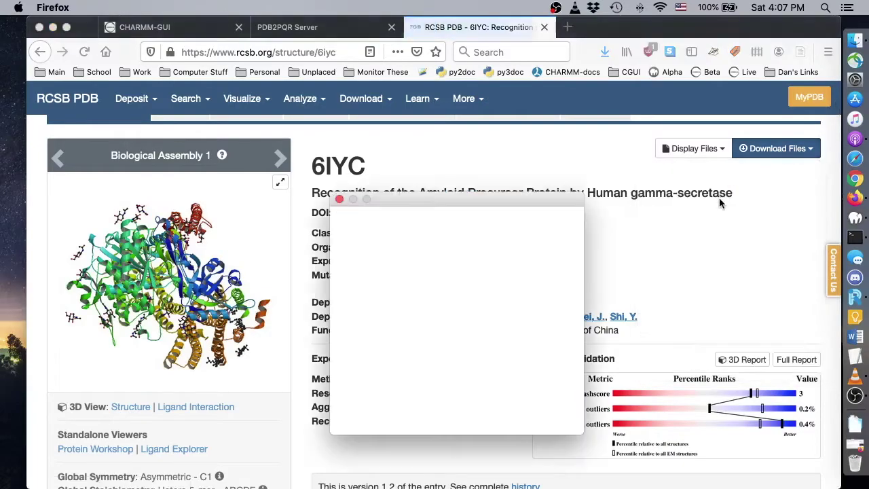
pyautogui.click(543, 397)
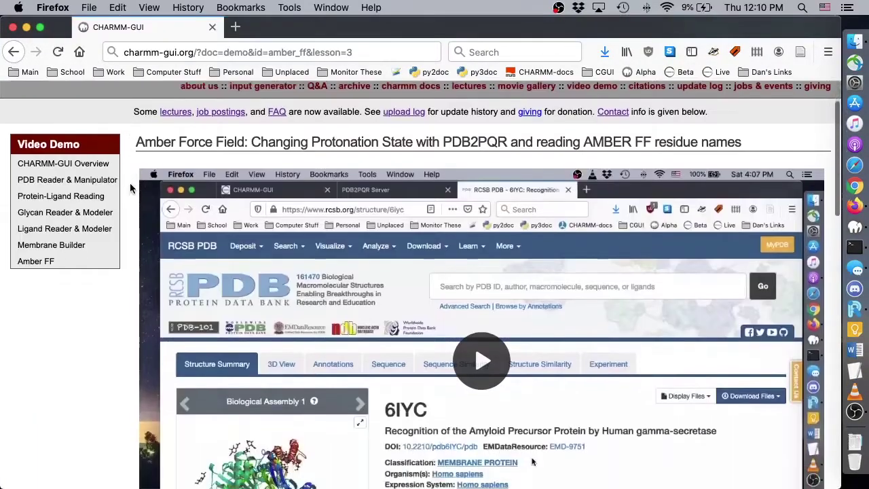
# Go to the PDB2PQR server linked in the demo transcript and upload 6iyc.pdb as the input structure.
pyautogui.scroll(-10, 130, 182)
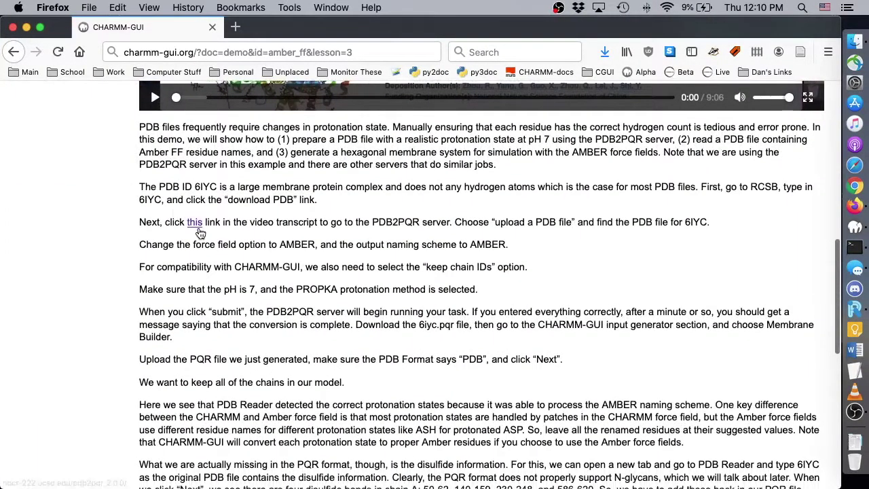
pyautogui.click(198, 230)
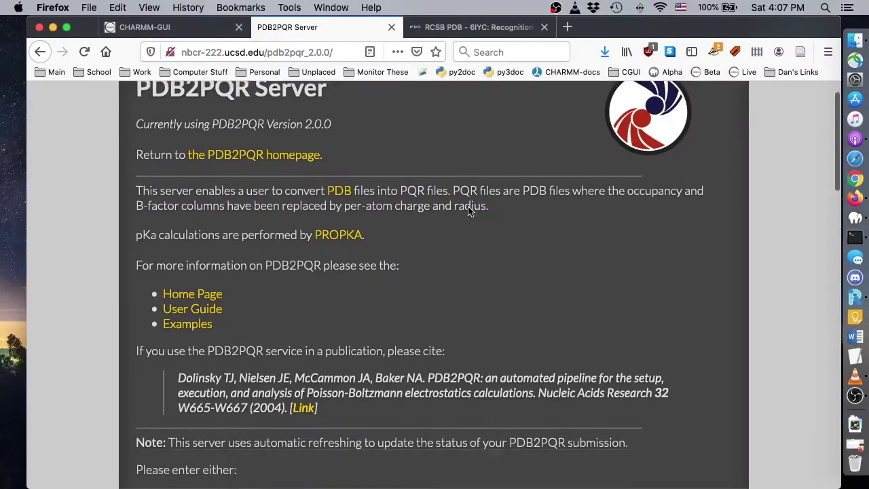
pyautogui.scroll(-5, 468, 210)
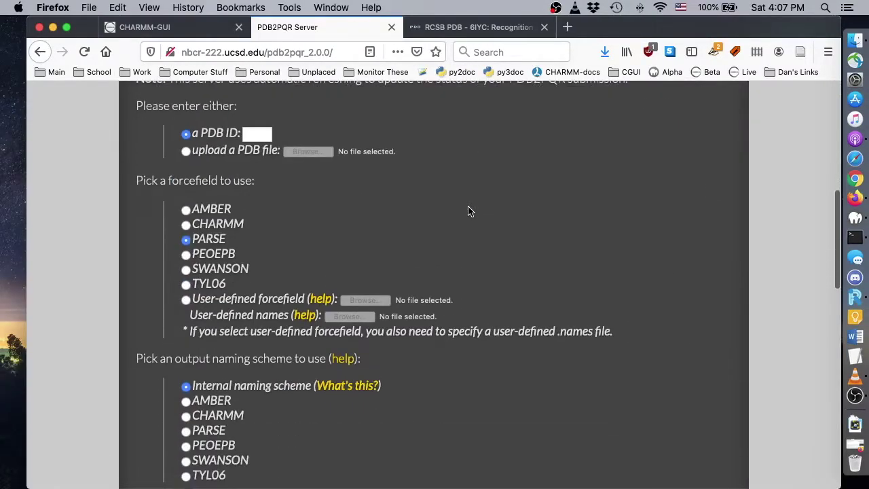
pyautogui.click(184, 152)
pyautogui.click(855, 423)
pyautogui.moveTo(597, 322); pyautogui.dragTo(313, 153)
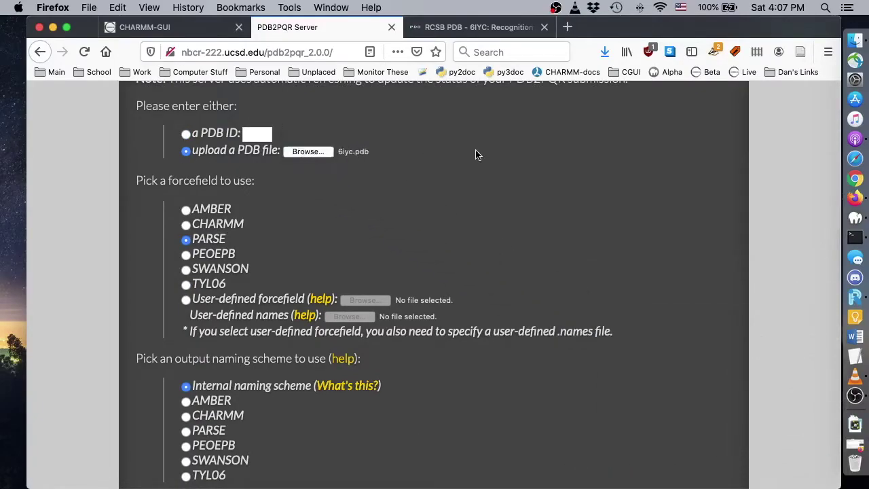
# Choose AMBER for both the forcefield and the output naming scheme.
pyautogui.scroll(-2, 468, 156)
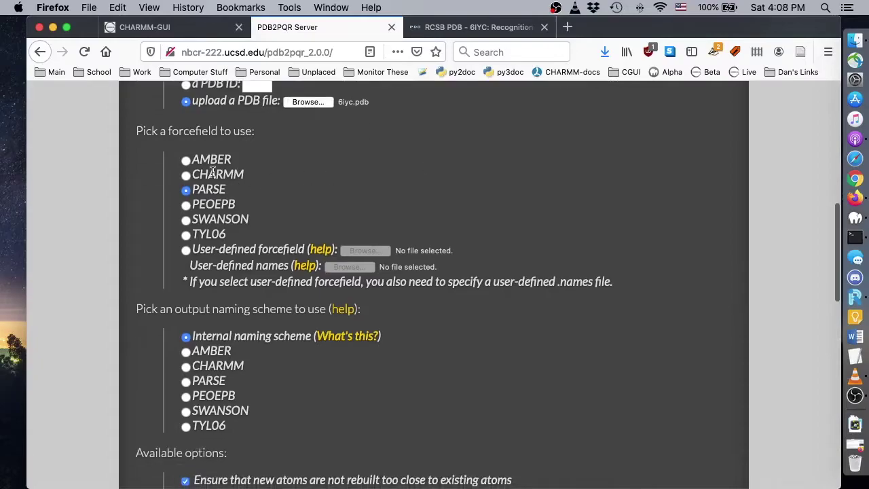
pyautogui.click(186, 161)
pyautogui.click(186, 351)
# Enable keeping chain IDs in the PQR file and submit the job with pH 7 and PROPKA protonation.
pyautogui.scroll(-1, 358, 286)
pyautogui.scroll(-10, 358, 287)
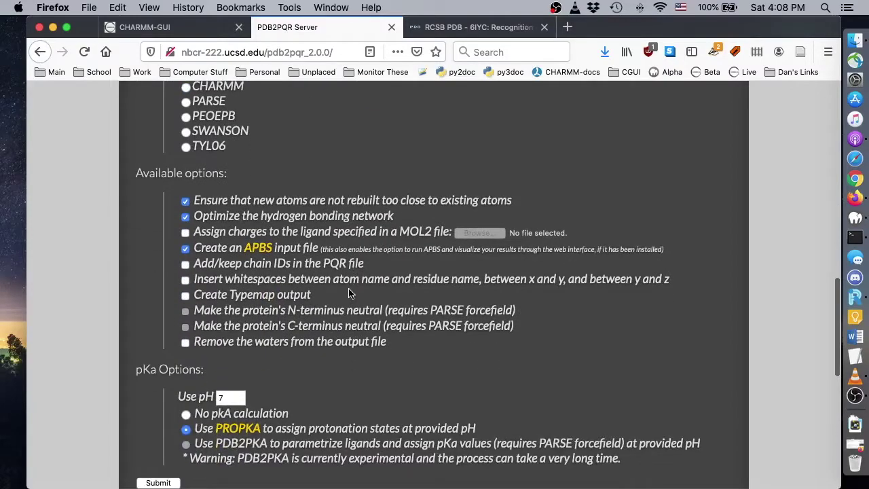
pyautogui.click(188, 265)
pyautogui.scroll(-5, 403, 264)
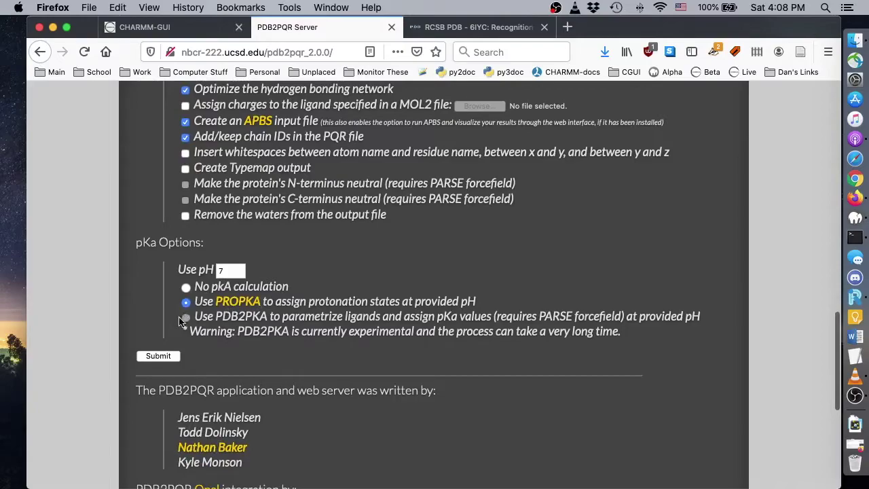
pyautogui.click(174, 356)
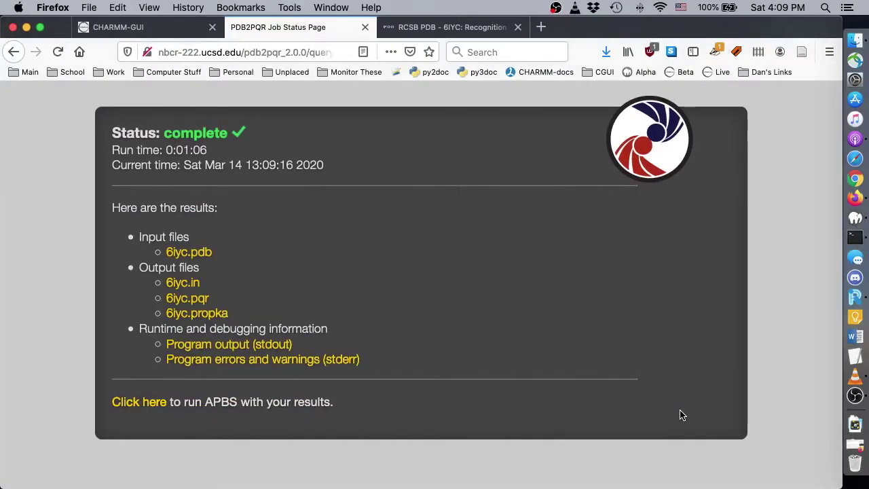
# Open the 6iyc.pqr output file from the PDB2PQR results and save it to the Downloads folder.
pyautogui.click(193, 299)
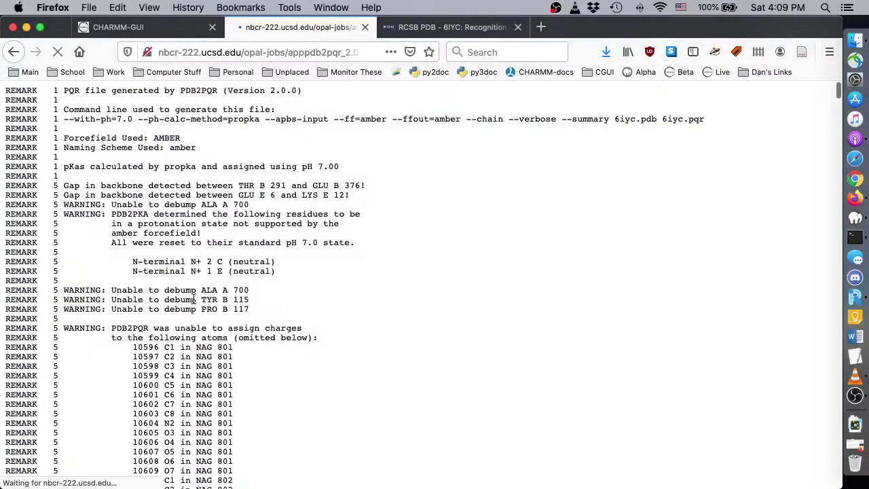
pyautogui.rightClick(416, 302)
pyautogui.click(509, 304)
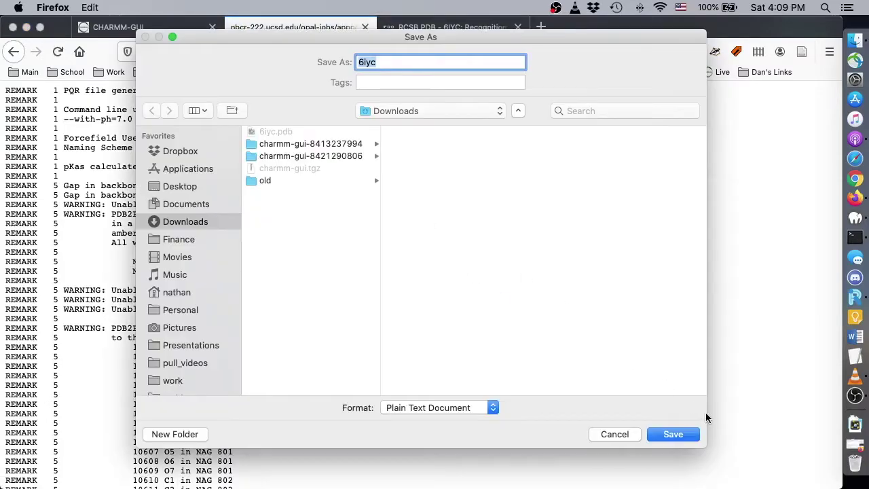
pyautogui.click(673, 435)
pyautogui.click(854, 423)
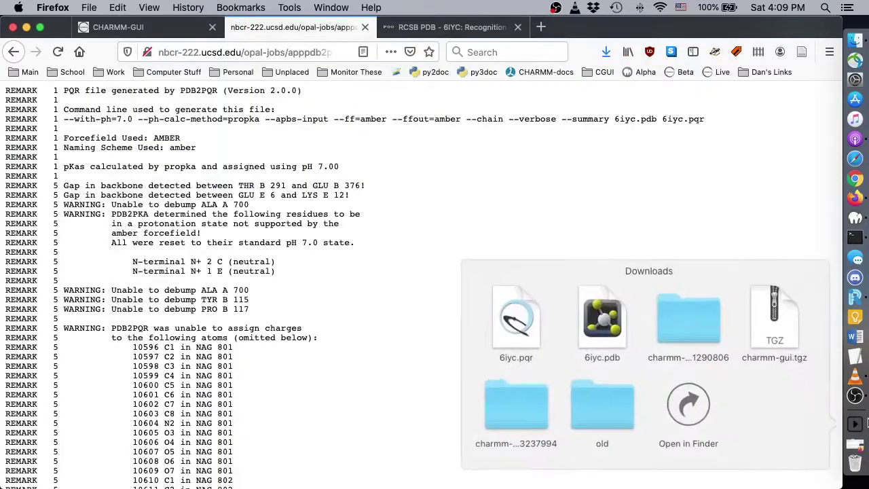
pyautogui.click(582, 202)
# Switch to CHARMM-GUI and open the Bilayer Builder from the Membrane Builder input generator.
pyautogui.click(118, 28)
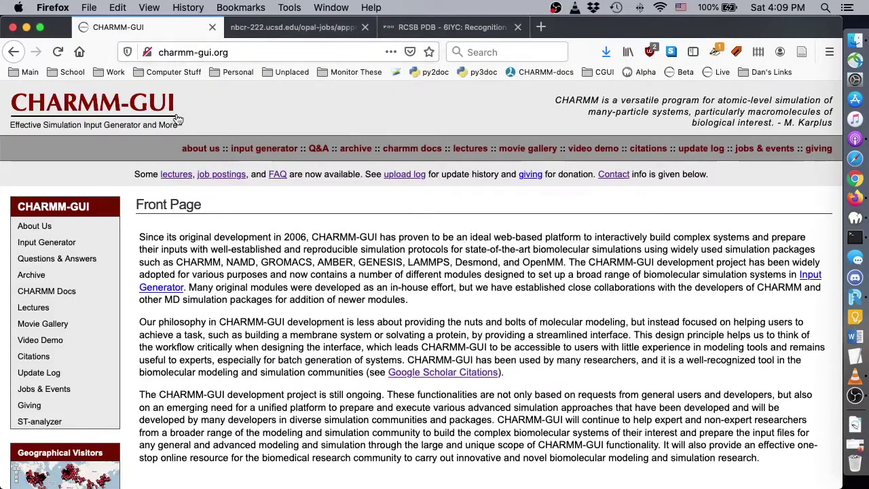
pyautogui.click(80, 242)
pyautogui.scroll(-3, 79, 238)
pyautogui.click(79, 262)
pyautogui.scroll(-10, 268, 248)
# Upload 6iyc.pqr in PDB format as the protein/membrane system and proceed to model and chain selection.
pyautogui.scroll(-5, 268, 249)
pyautogui.click(203, 315)
pyautogui.click(854, 424)
pyautogui.moveTo(513, 319); pyautogui.dragTo(262, 300)
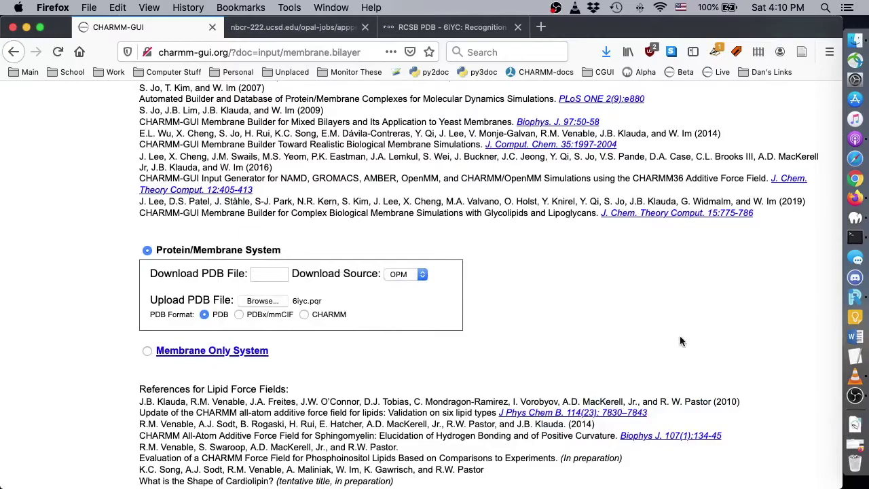
pyautogui.scroll(-9, 699, 339)
pyautogui.click(805, 192)
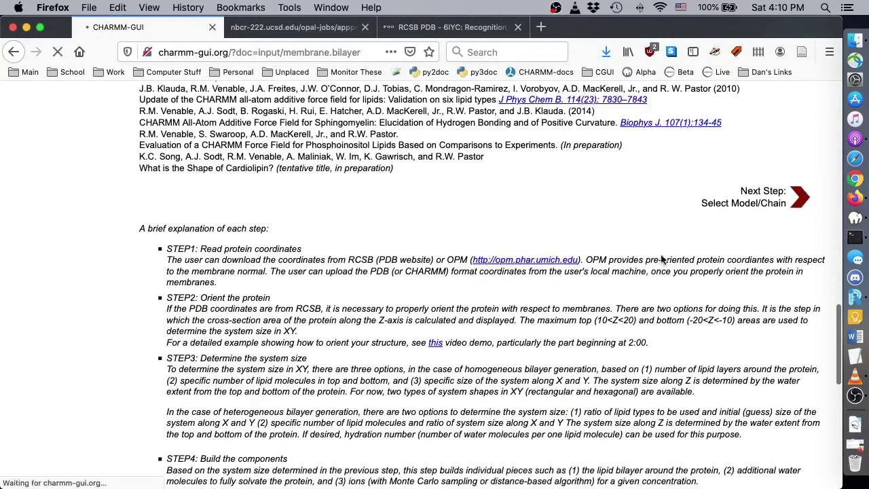
# Keep all protein chains selected, continue to PDB manipulation, and review the suggested residue renaming, terminal patching and protonation.
pyautogui.scroll(3, 662, 260)
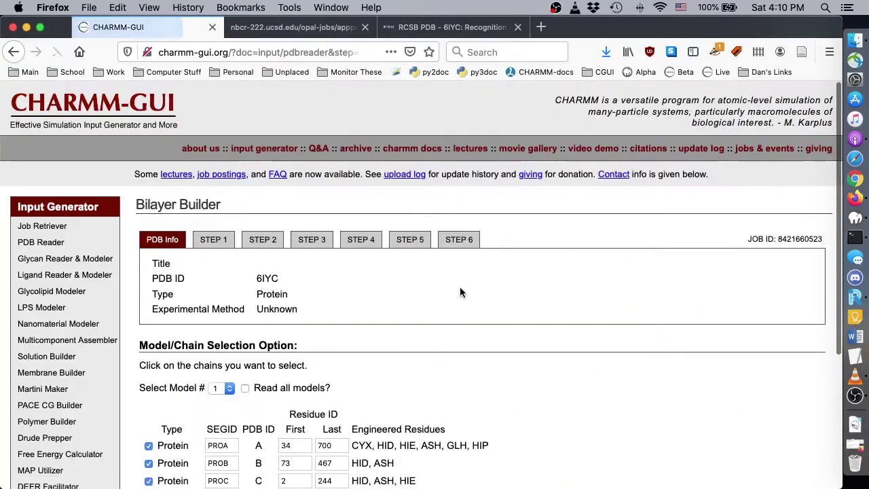
pyautogui.scroll(-5, 468, 279)
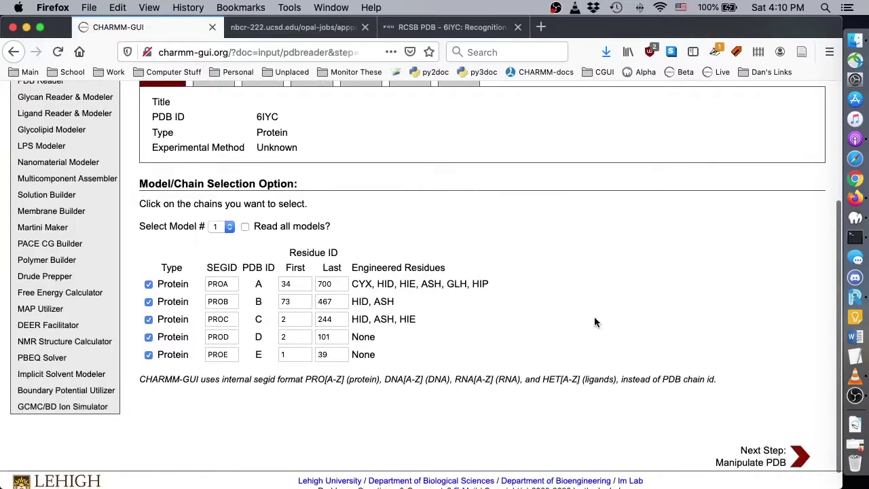
pyautogui.click(799, 456)
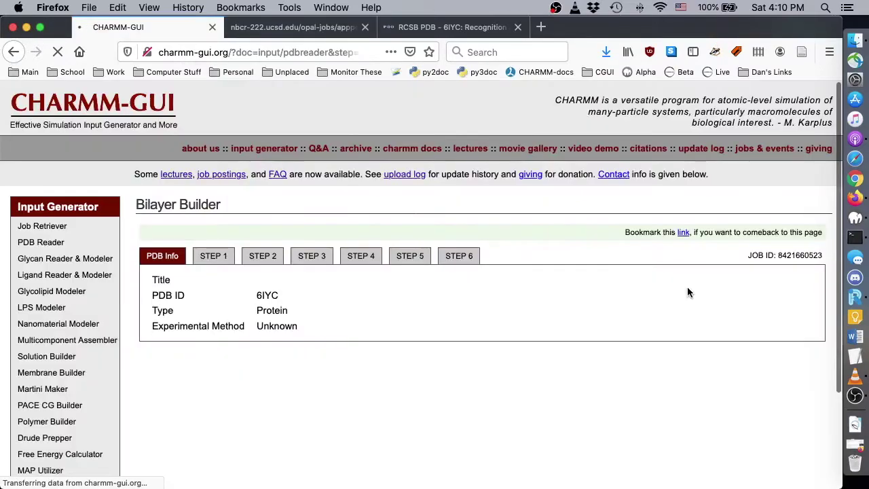
pyautogui.scroll(-6, 686, 292)
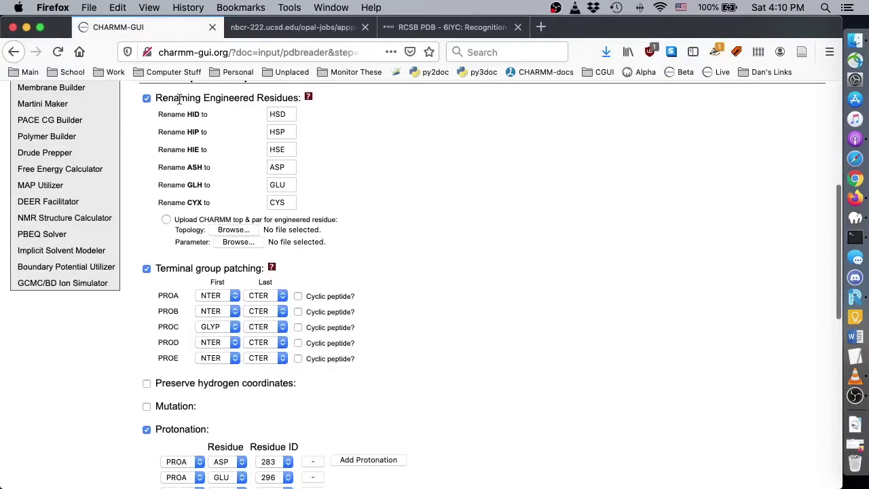
pyautogui.scroll(-5, 231, 97)
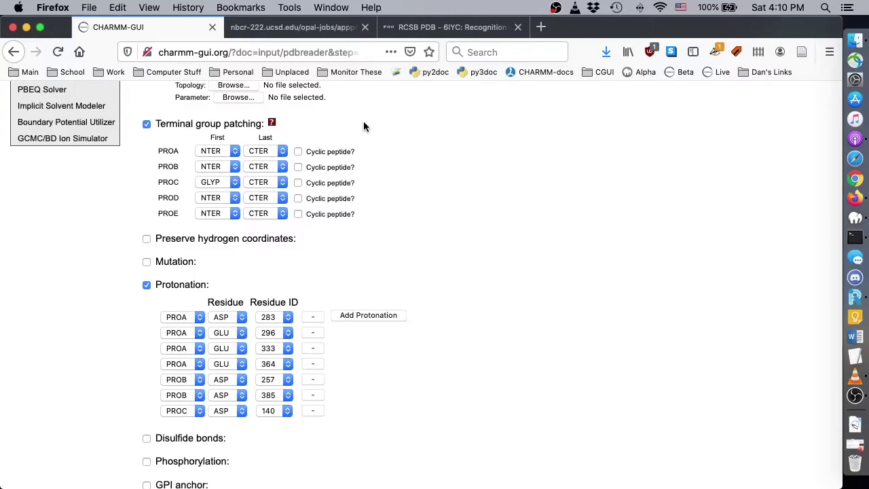
pyautogui.scroll(-8, 363, 126)
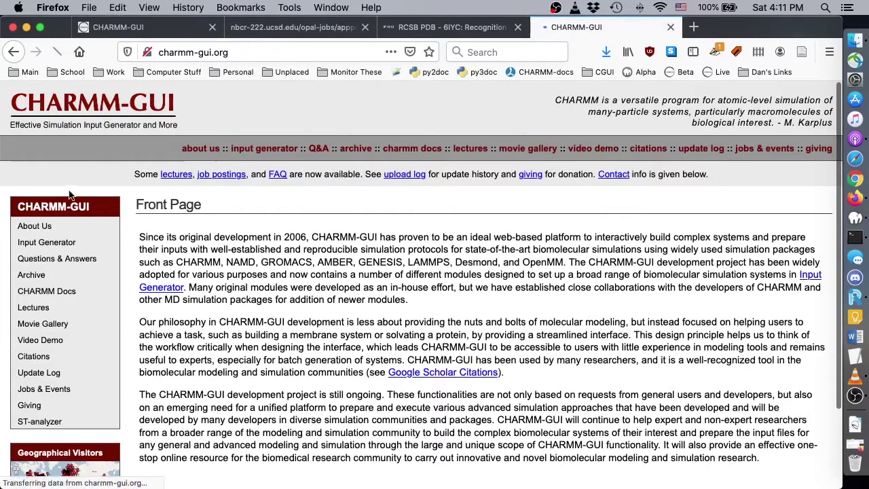
# On the separate CHARMM-GUI page, open PDB Reader, load 6iyc from RCSB and proceed to model and chain selection.
pyautogui.click(42, 242)
pyautogui.click(42, 243)
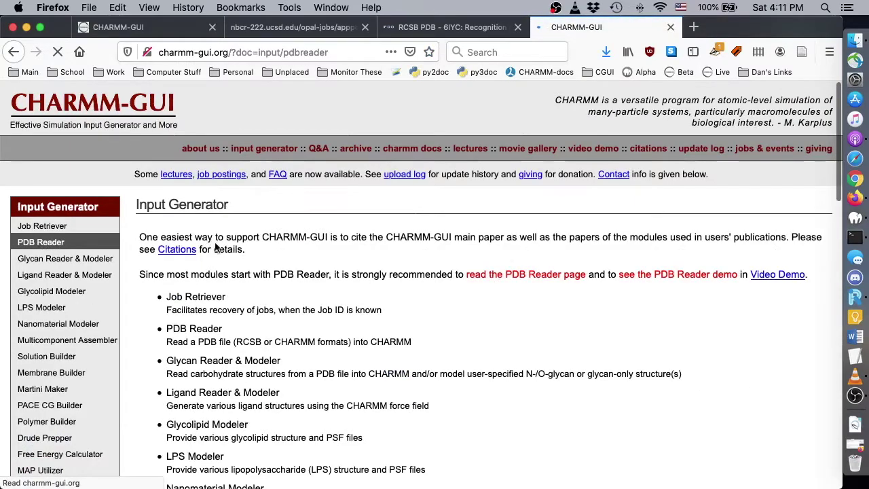
pyautogui.scroll(-10, 274, 370)
pyautogui.click(274, 373)
pyautogui.write('6iyc')
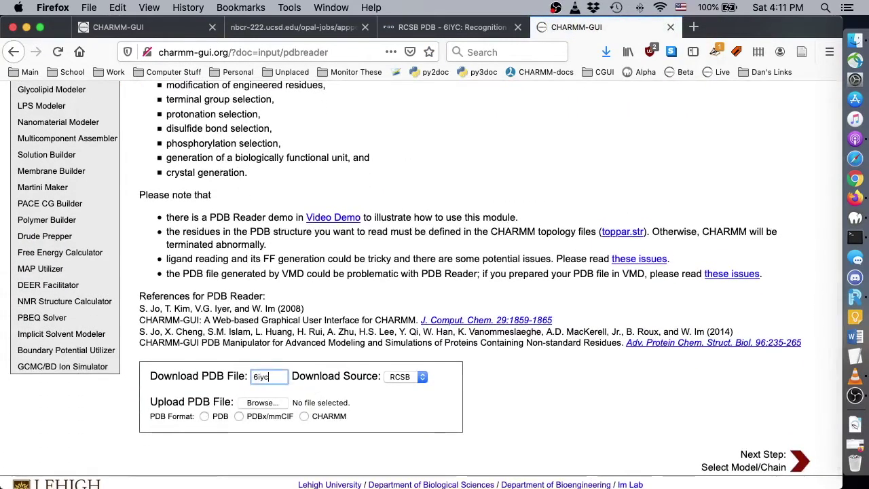
pyautogui.click(797, 461)
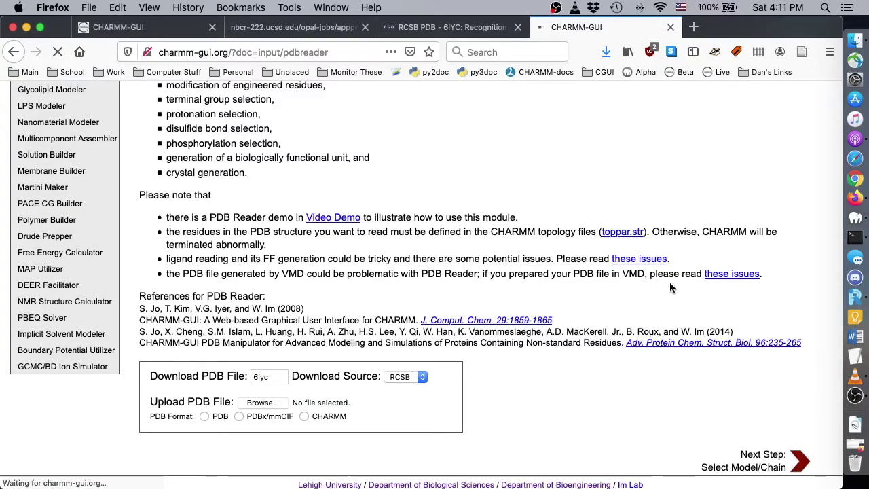
# Keep the default protein and glycan chains, continue to PDB manipulation, and examine the listed disulfide bonds and glycans.
pyautogui.scroll(-8, 669, 287)
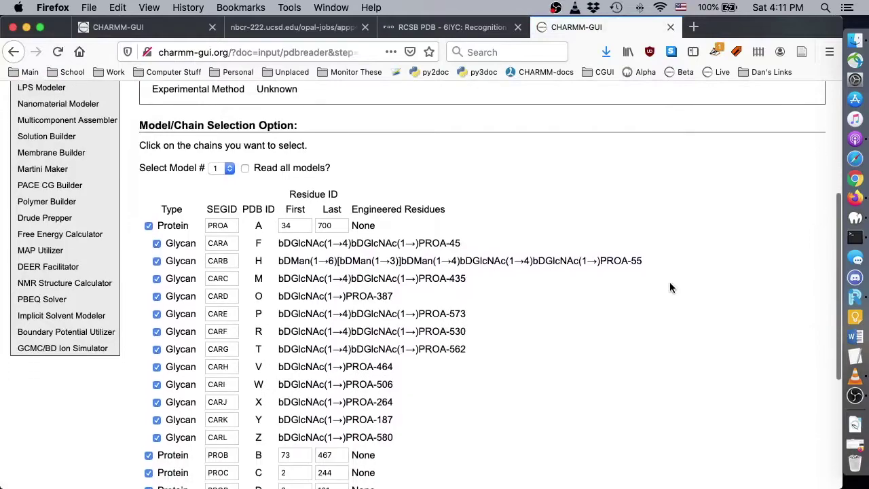
pyautogui.scroll(-4, 529, 149)
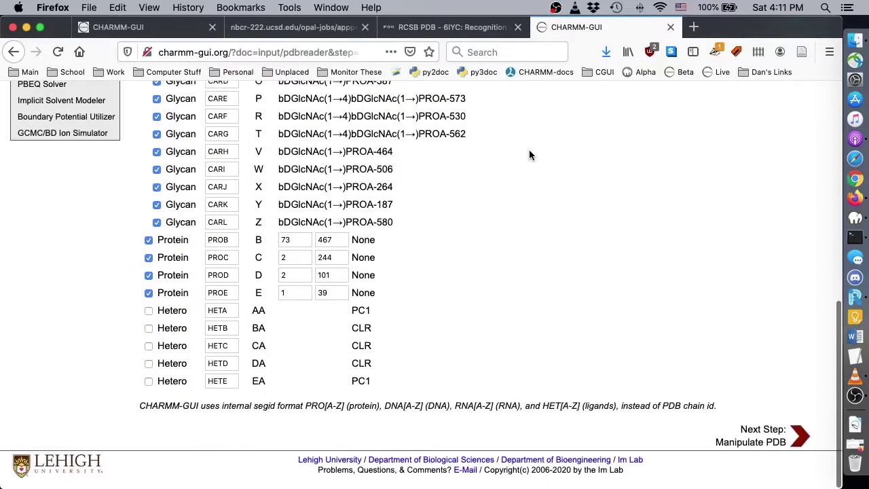
pyautogui.click(790, 449)
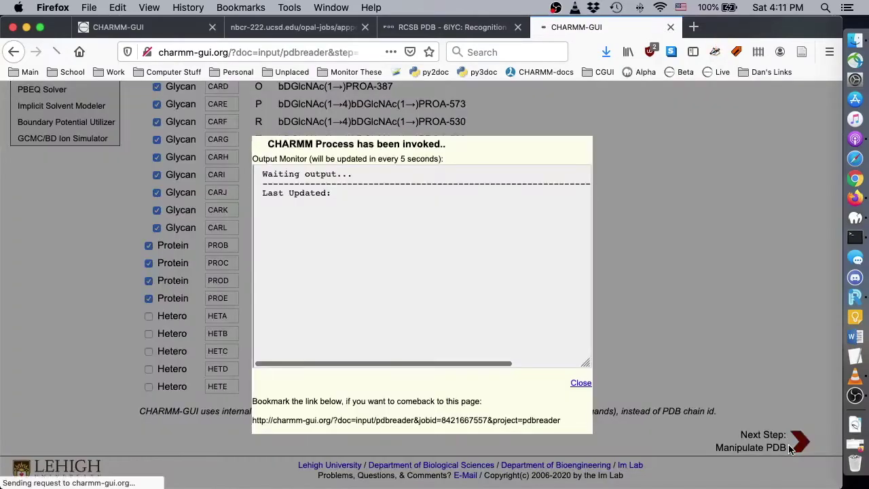
pyautogui.scroll(-13, 676, 329)
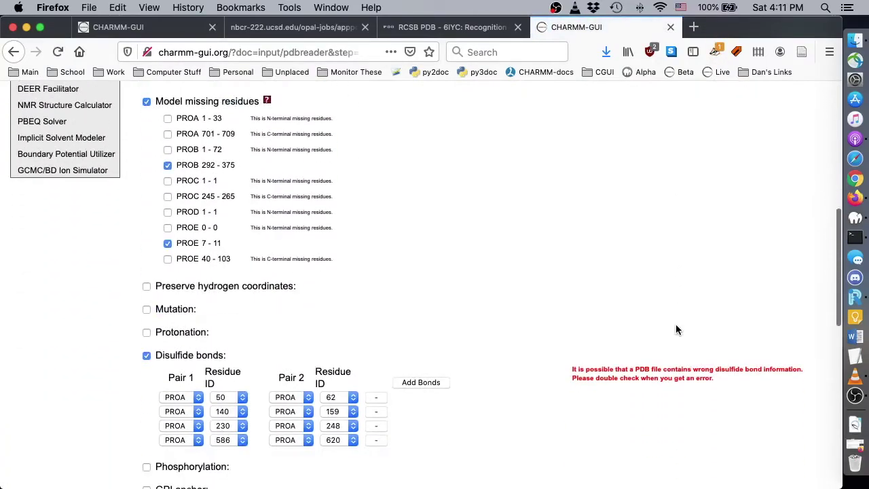
pyautogui.scroll(-5, 540, 164)
pyautogui.scroll(-2, 541, 165)
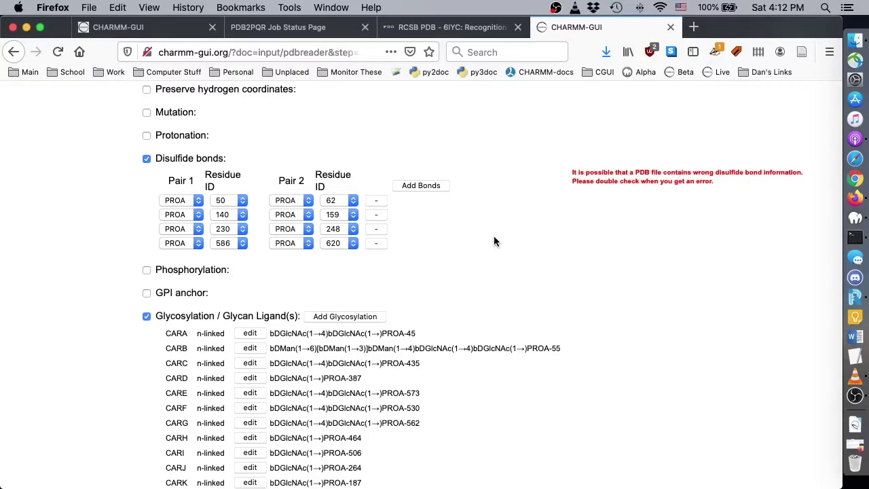
# Turn off Glycosylation / Glycan Ligand(s) in the PDB Reader job, and close the RCSB PDB and PDB2PQR pages.
pyautogui.scroll(-7, 159, 354)
pyautogui.click(146, 211)
pyautogui.scroll(10, 120, 225)
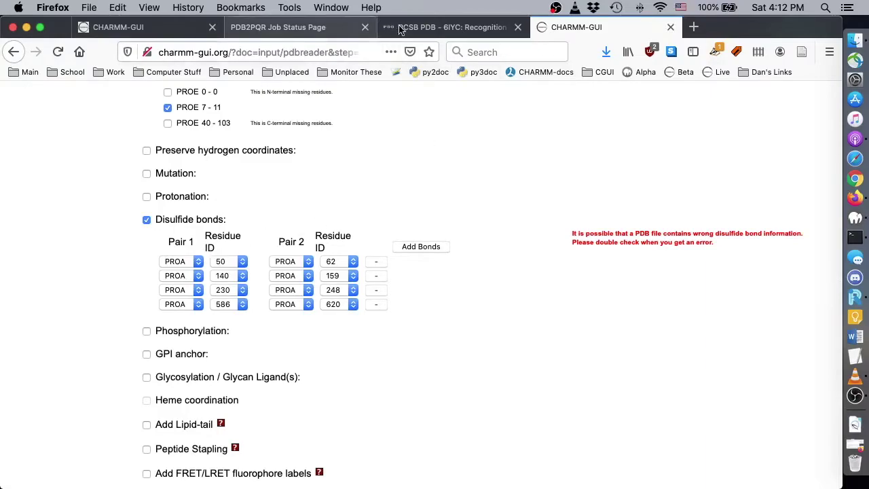
pyautogui.click(518, 27)
pyautogui.click(366, 27)
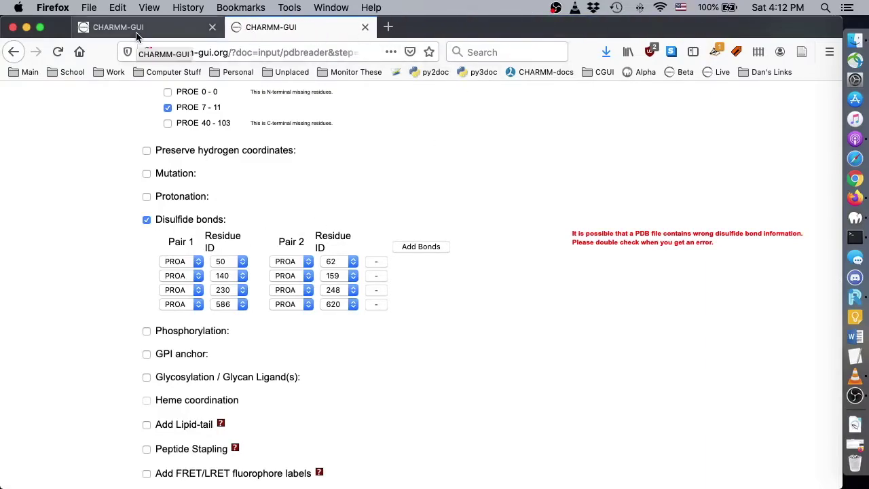
# Return to the Bilayer Builder job, enable disulfide bonds, and set the first bond between PROA 50 and PROA 62.
pyautogui.click(138, 31)
pyautogui.click(147, 244)
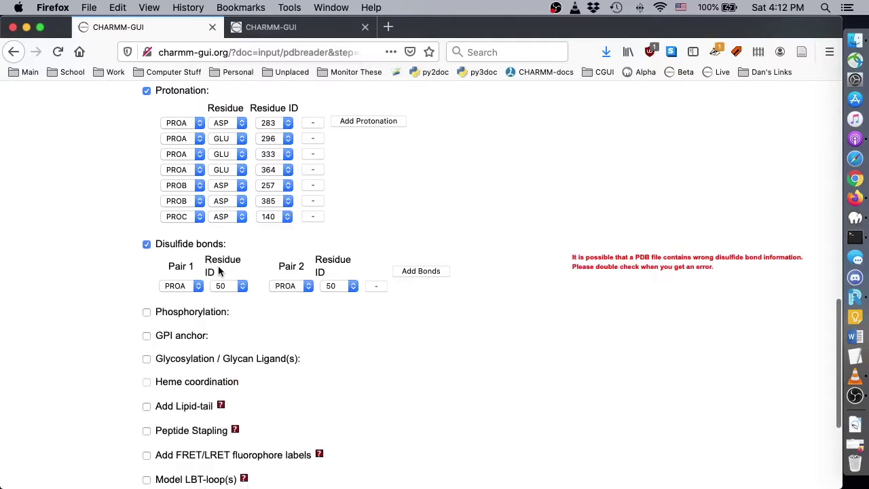
pyautogui.click(327, 287)
pyautogui.click(333, 296)
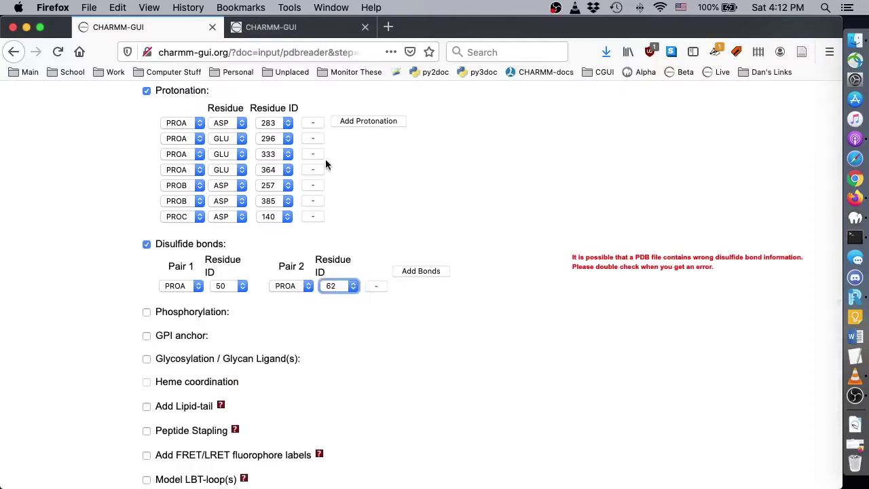
# Add three more disulfide bond rows and set the second bond between PROA 140 and PROA 159, matching the PDB Reader job.
pyautogui.click(272, 29)
pyautogui.click(157, 31)
pyautogui.click(411, 271)
pyautogui.click(410, 271)
pyautogui.click(411, 270)
pyautogui.click(231, 300)
pyautogui.click(229, 322)
pyautogui.click(338, 300)
pyautogui.click(340, 334)
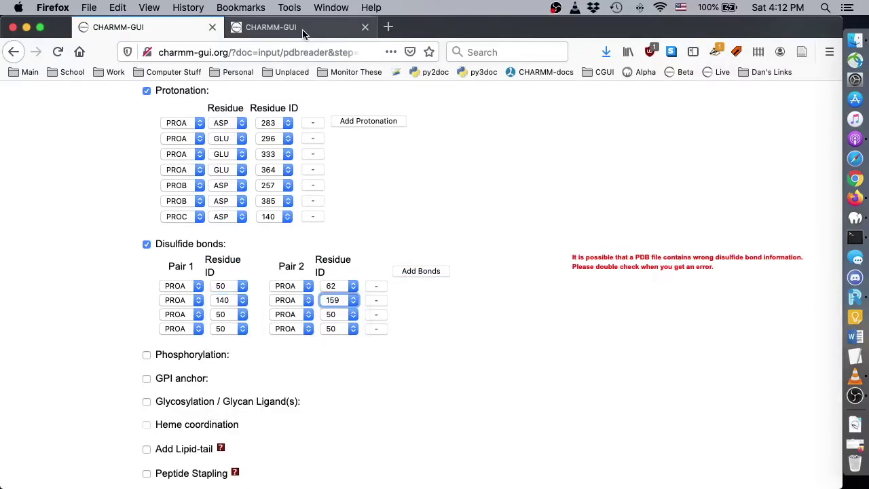
# Set the third disulfide bond between PROA 230 and PROA 248, following the bond list in the PDB Reader job.
pyautogui.click(235, 28)
pyautogui.click(142, 30)
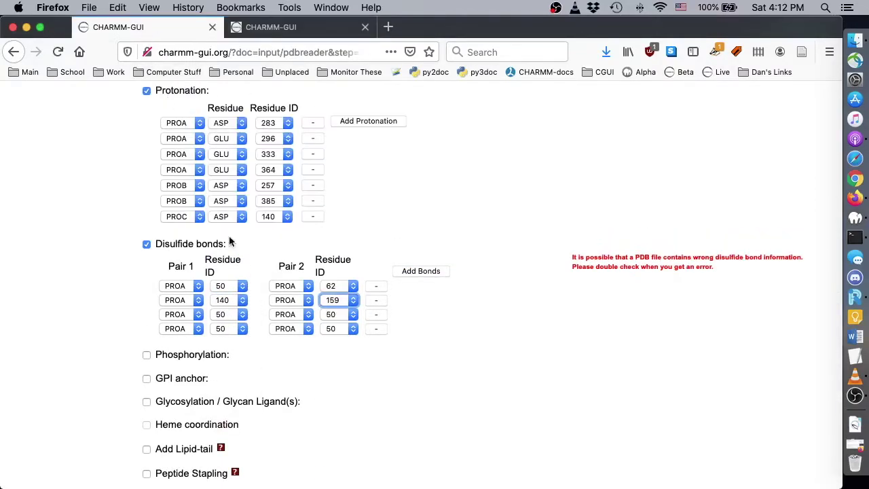
pyautogui.click(220, 316)
pyautogui.click(231, 381)
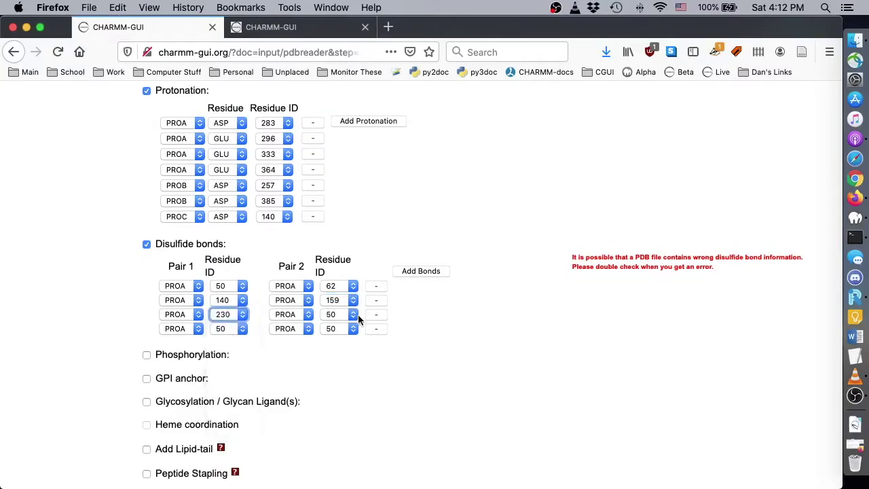
pyautogui.click(342, 314)
pyautogui.click(343, 394)
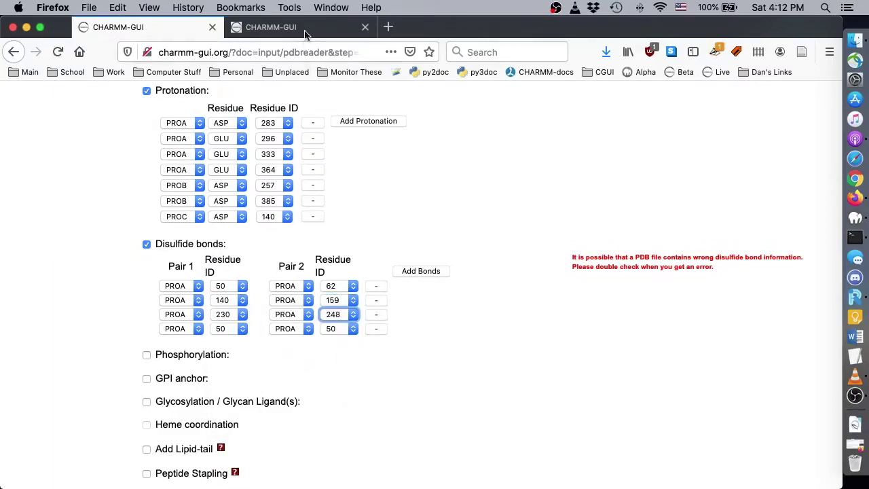
# Check the last bond in the PDB Reader job and set the fourth disulfide bond between PROA 586 and PROA 620.
pyautogui.click(271, 27)
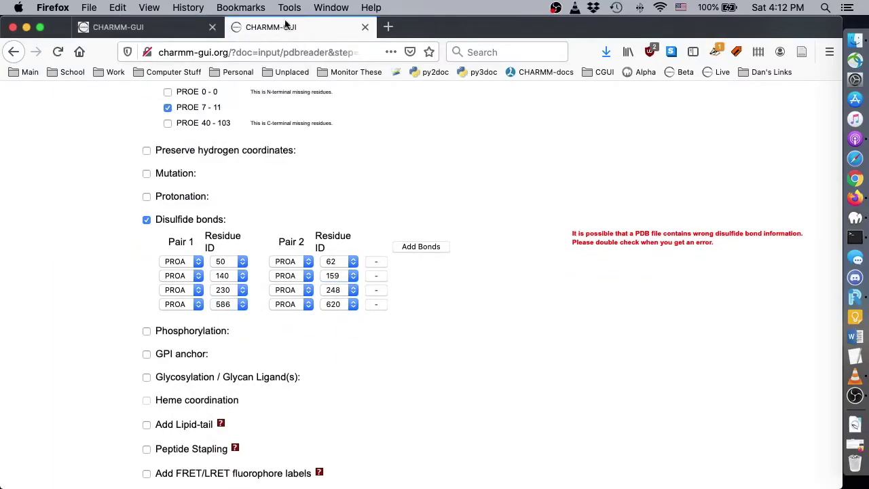
pyautogui.click(174, 26)
pyautogui.click(236, 330)
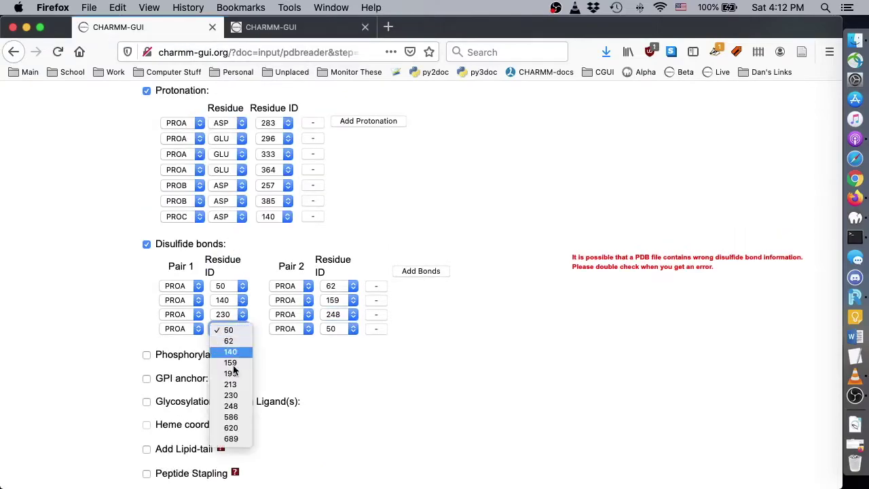
pyautogui.click(233, 417)
pyautogui.click(327, 331)
pyautogui.click(340, 426)
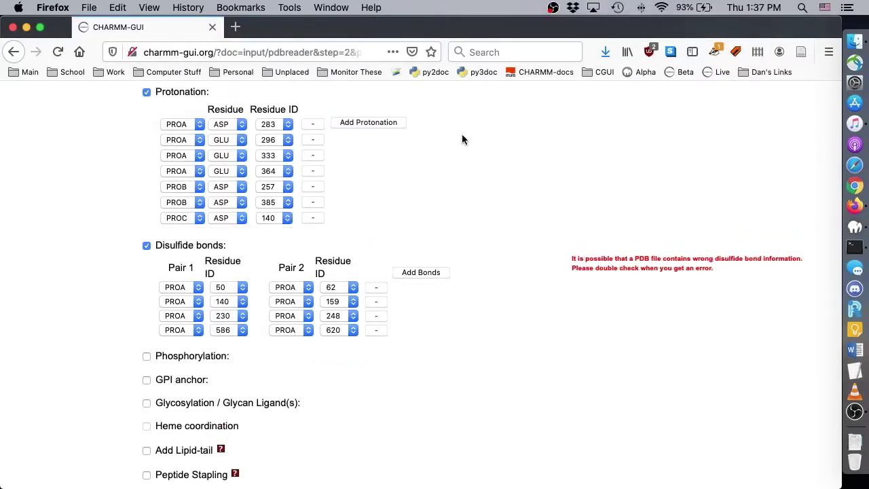
# Read the Terminal Patch help for terminal group patching, keep the existing patches, and continue to PDB generation.
pyautogui.scroll(5, 462, 139)
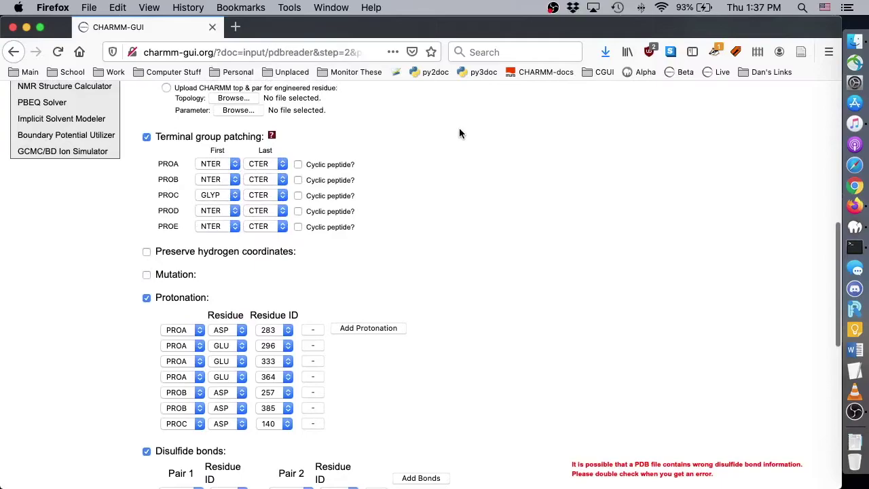
pyautogui.click(271, 136)
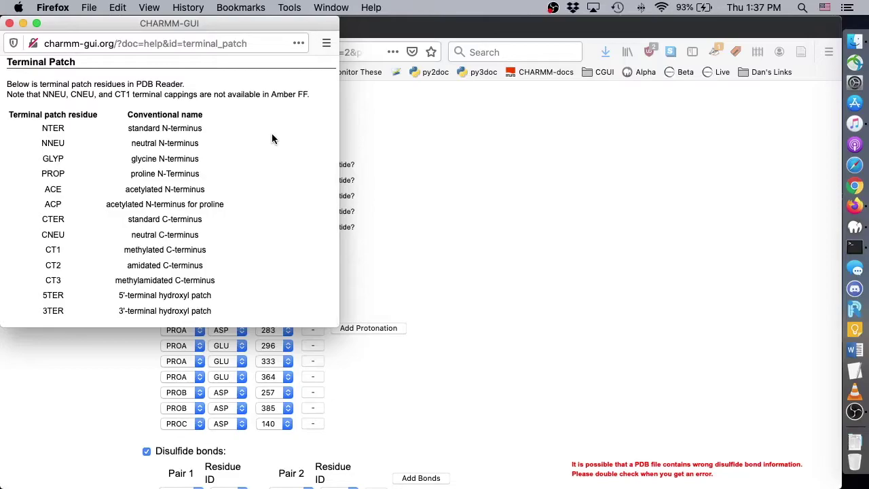
pyautogui.click(9, 23)
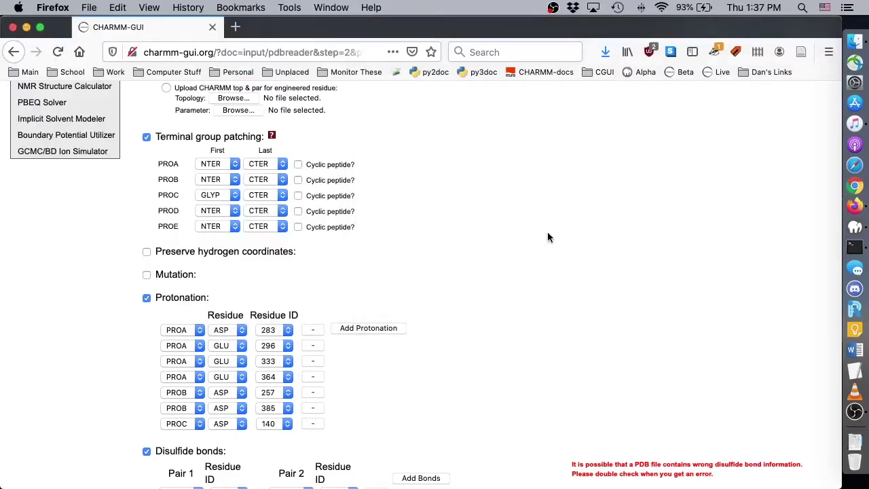
pyautogui.scroll(-5, 536, 230)
pyautogui.scroll(-1, 553, 241)
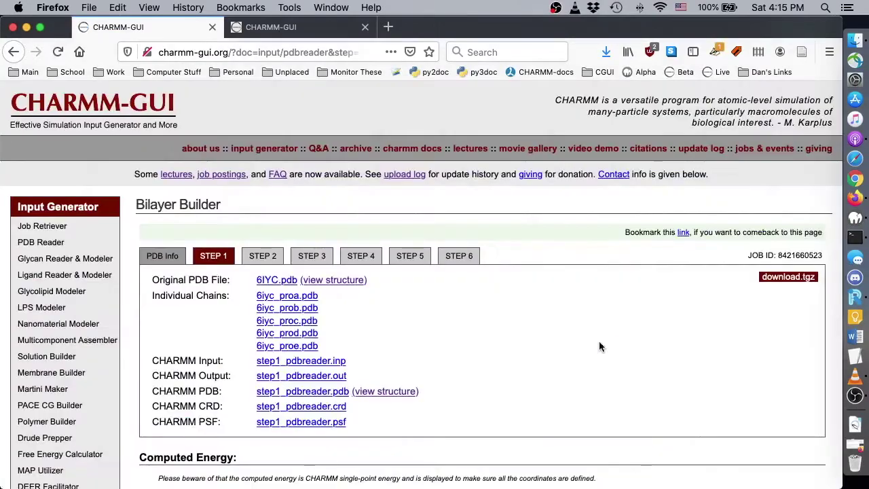
# Orient the protein with the PPM Server using chains PROA to PROE, and calculate the cross-sectional area.
pyautogui.scroll(-5, 470, 373)
pyautogui.scroll(-5, 470, 378)
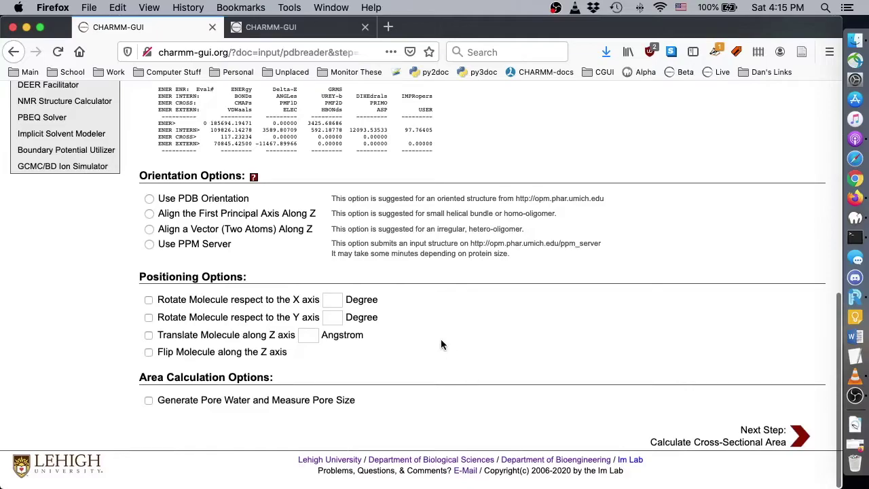
pyautogui.click(149, 244)
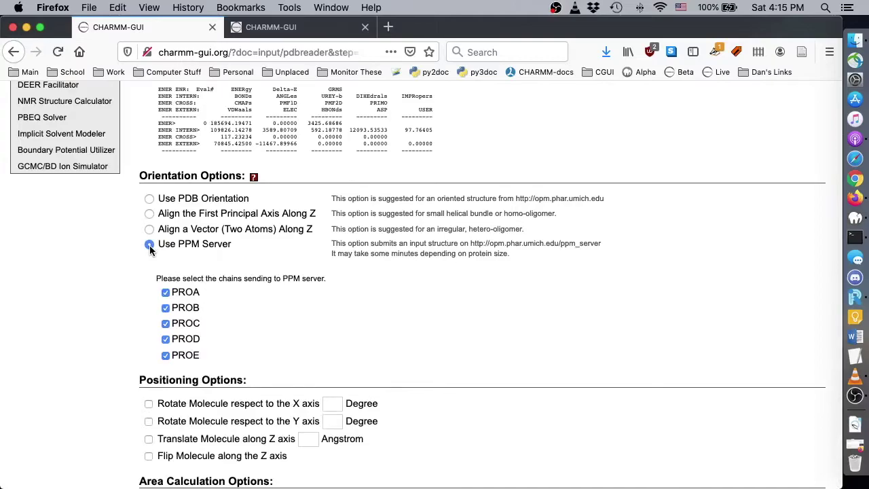
pyautogui.scroll(-3, 590, 281)
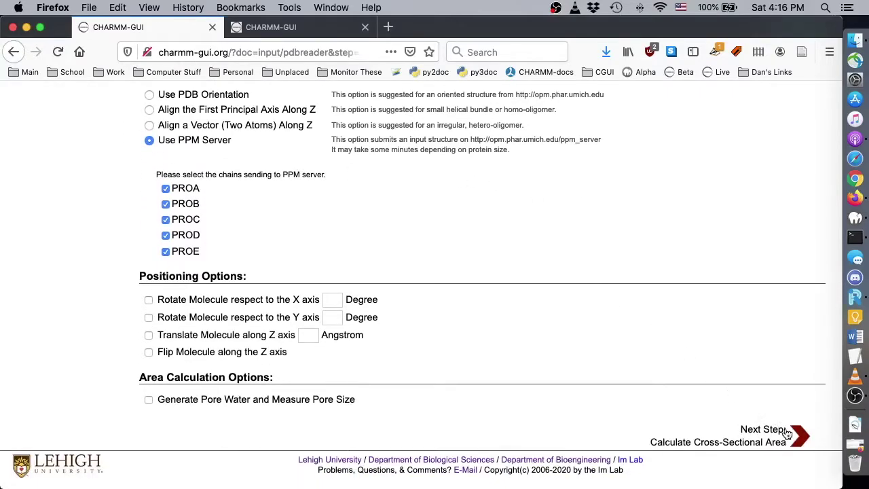
pyautogui.click(797, 438)
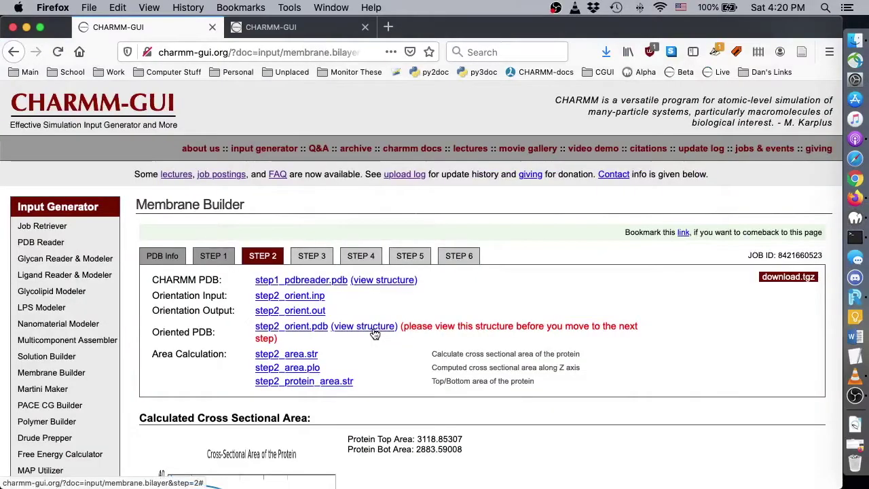
# View the oriented structure step2_orient.pdb to check its placement in the membrane, and close the viewer.
pyautogui.click(373, 329)
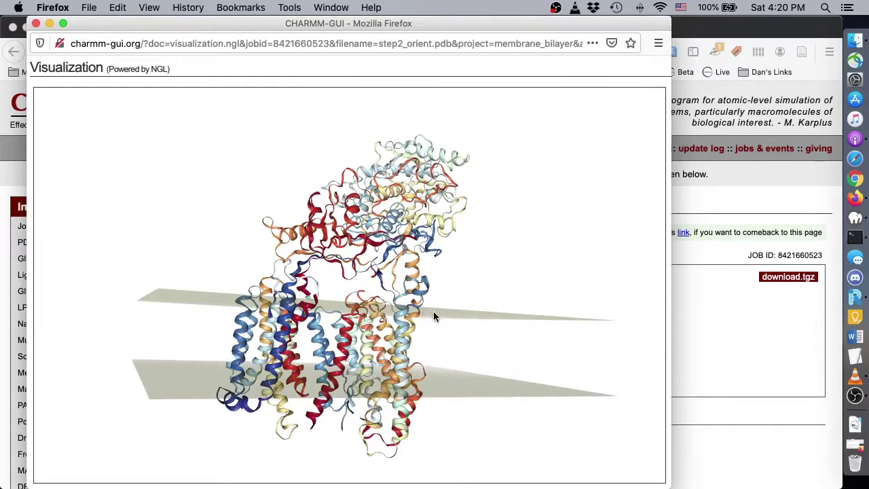
pyautogui.press('super+w')
pyautogui.scroll(-10, 544, 259)
pyautogui.scroll(-5, 545, 264)
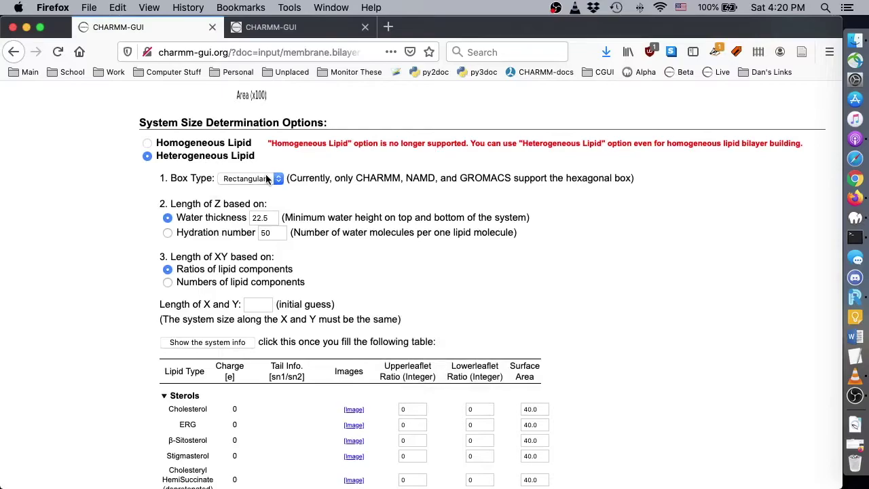
# Set the box type to Hexagonal and the initial guess for the X and Y length to 125.
pyautogui.click(265, 178)
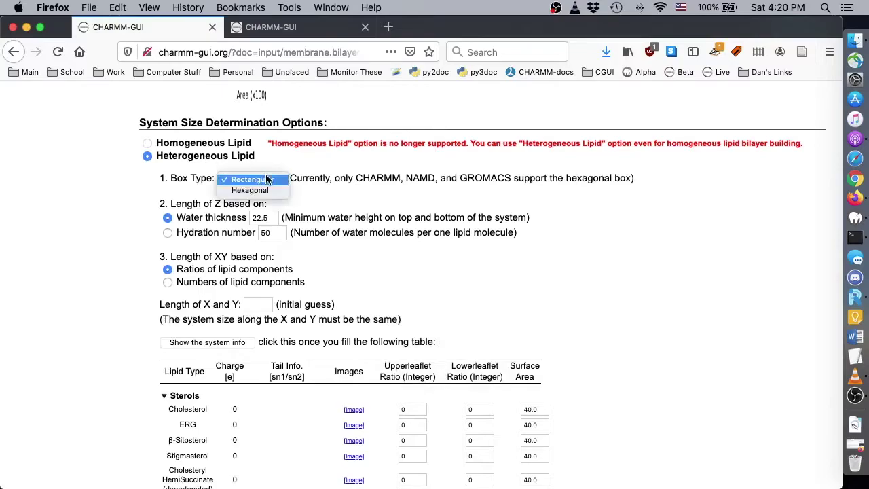
pyautogui.click(268, 188)
pyautogui.scroll(-3, 365, 200)
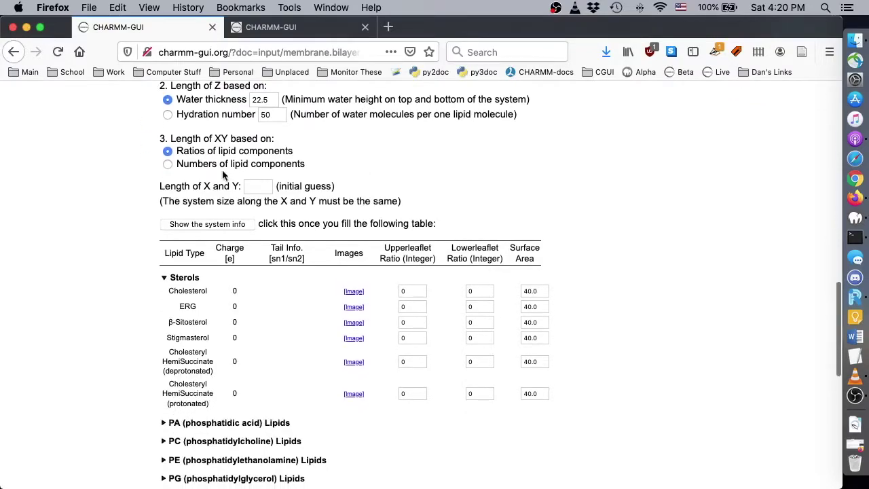
pyautogui.click(259, 187)
pyautogui.write('125')
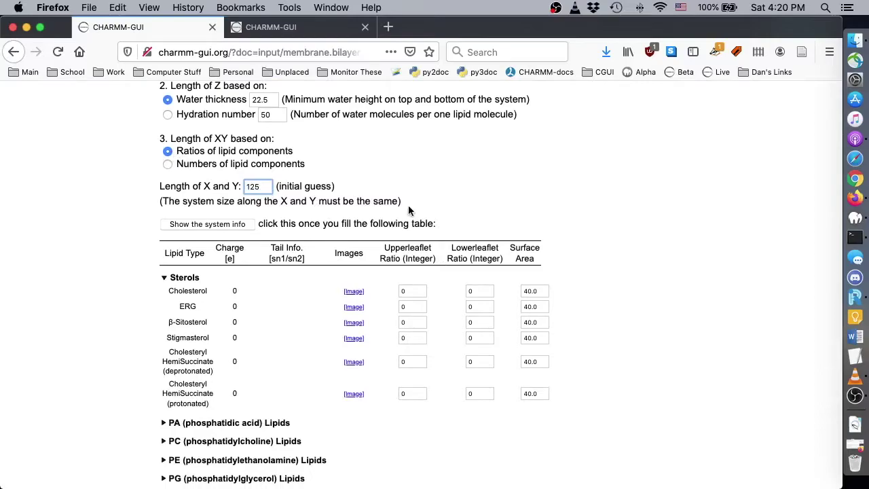
# Set the POPC ratio to 1 in both the upper and lower leaflets under the PC lipids.
pyautogui.scroll(-3, 409, 207)
pyautogui.click(161, 331)
pyautogui.scroll(-3, 163, 323)
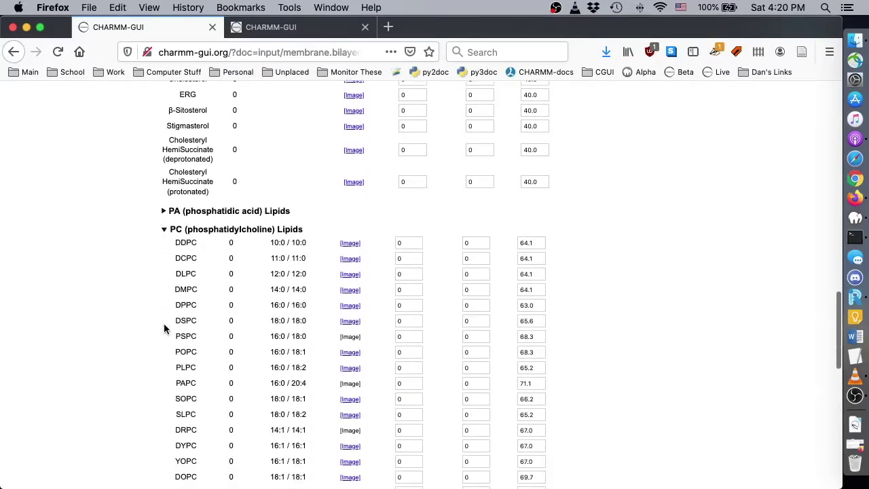
pyautogui.click(410, 333)
pyautogui.write('1')
pyautogui.click(471, 331)
pyautogui.write('1')
pyautogui.click(627, 314)
# Show the system info for the POPC bilayer and collapse the PC lipid list.
pyautogui.scroll(6, 621, 312)
pyautogui.click(207, 240)
pyautogui.scroll(-3, 177, 305)
pyautogui.click(176, 328)
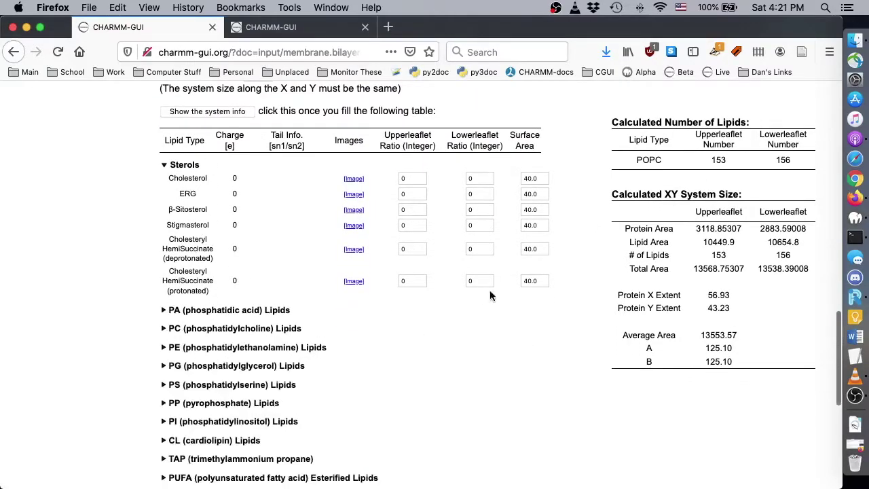
# Submit the bilayer settings to determine the system size, and highlight the job ID in the bookmark link.
pyautogui.scroll(-10, 595, 276)
pyautogui.click(799, 436)
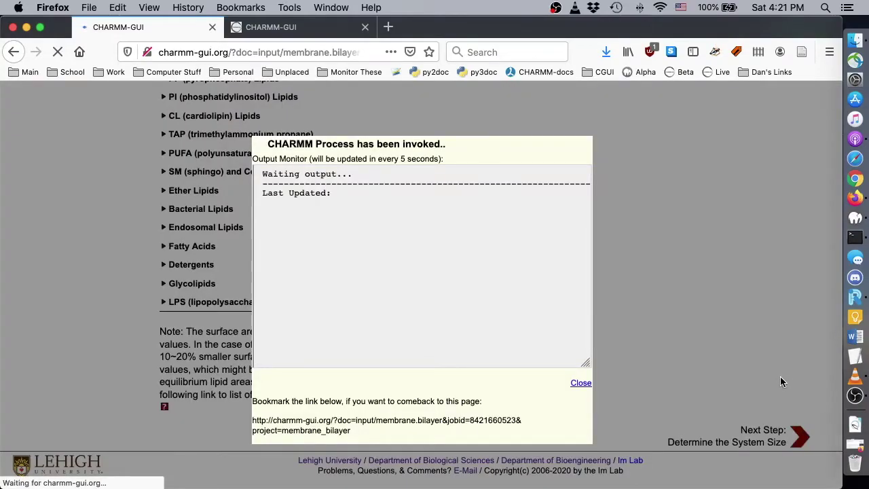
pyautogui.doubleClick(492, 420)
pyautogui.click(512, 420)
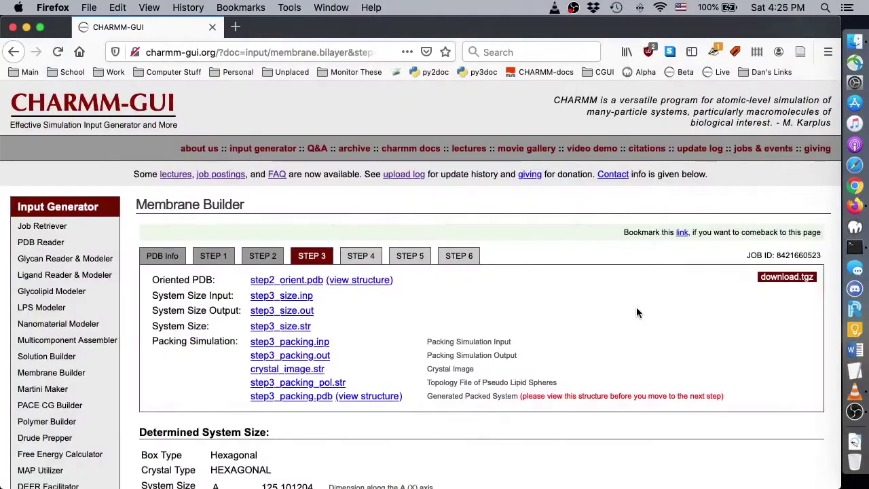
# View the packed system structure step3_packing.pdb to check the lipid packing, and close the viewer.
pyautogui.scroll(-2, 611, 312)
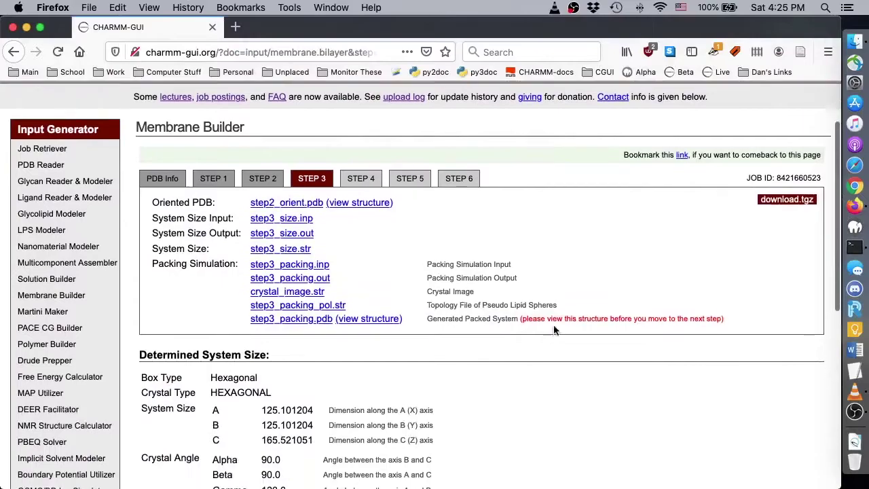
pyautogui.click(384, 316)
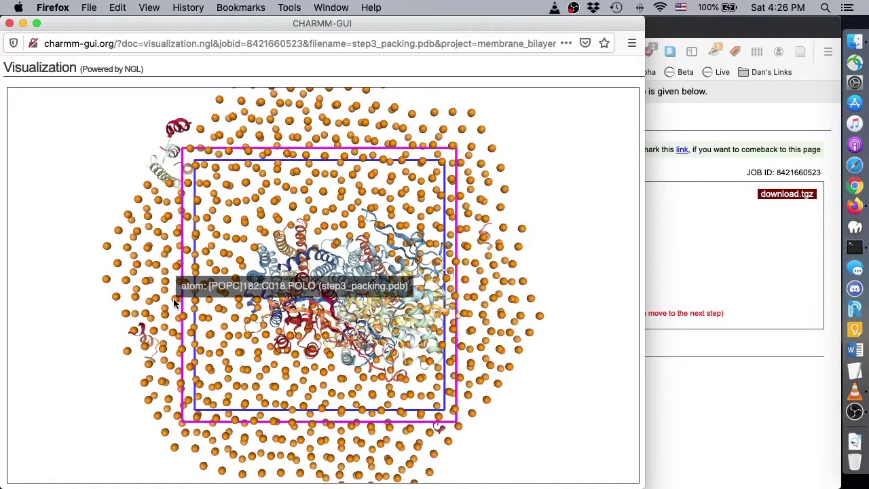
pyautogui.press('super+w')
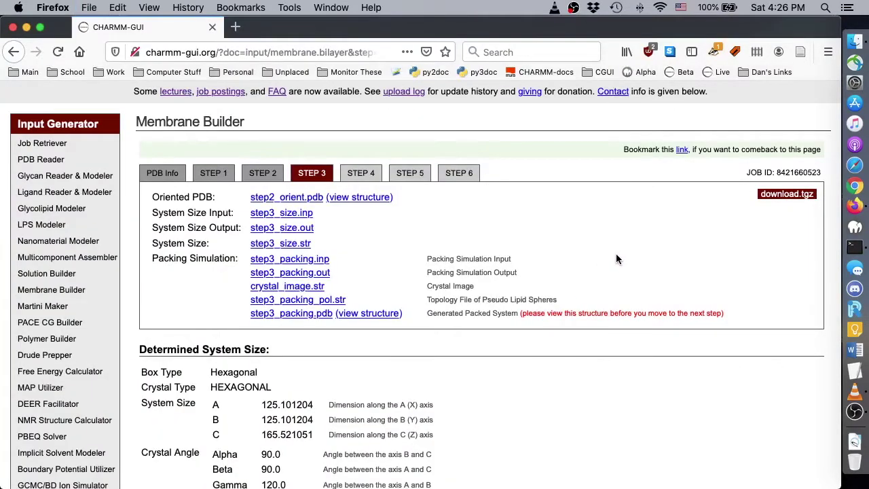
# Build the components with the Replacement method and 0.15 M KCl placed by Distance, and highlight the job ID in the bookmark link.
pyautogui.scroll(-10, 617, 258)
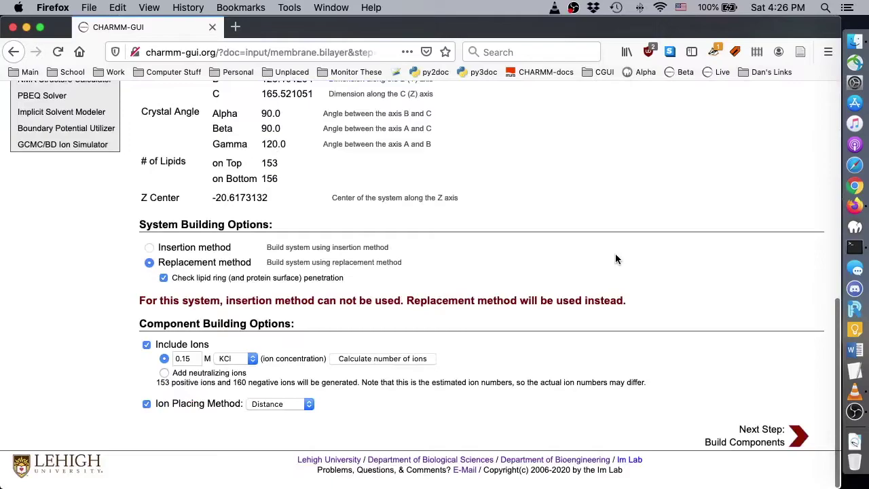
pyautogui.click(798, 435)
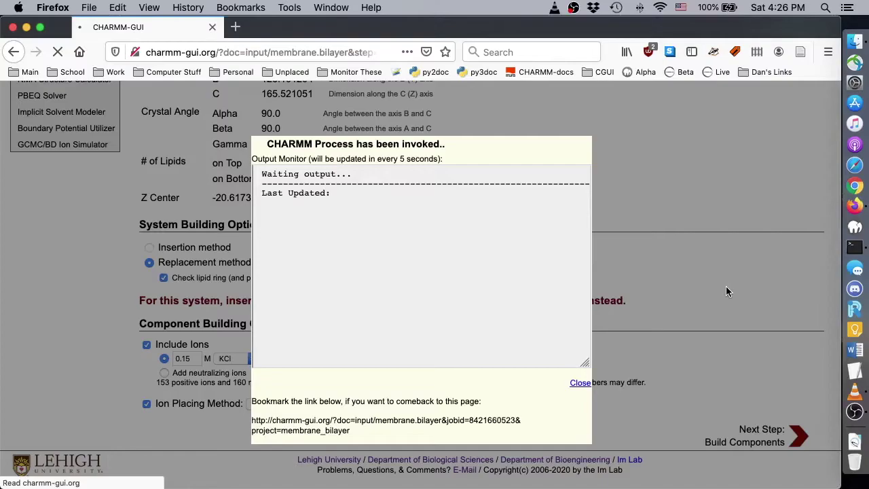
pyautogui.doubleClick(489, 421)
pyautogui.click(532, 420)
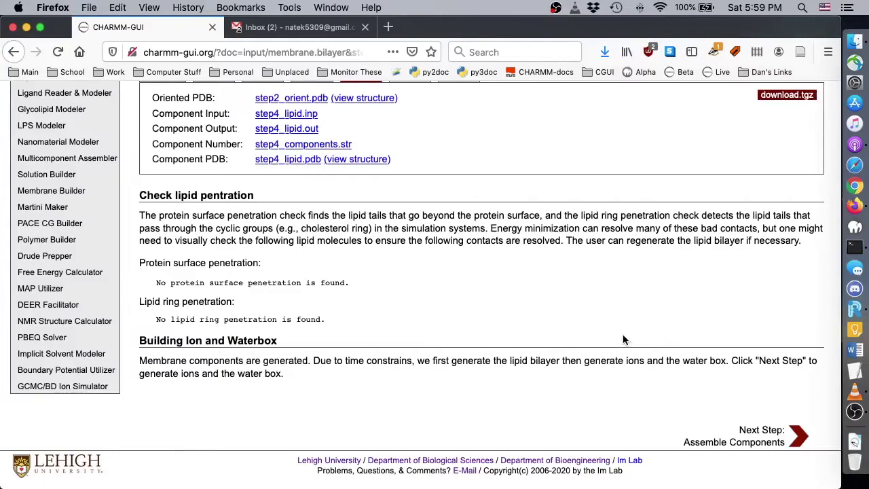
# Generate the ions and water box, and assemble all the membrane components.
pyautogui.click(774, 442)
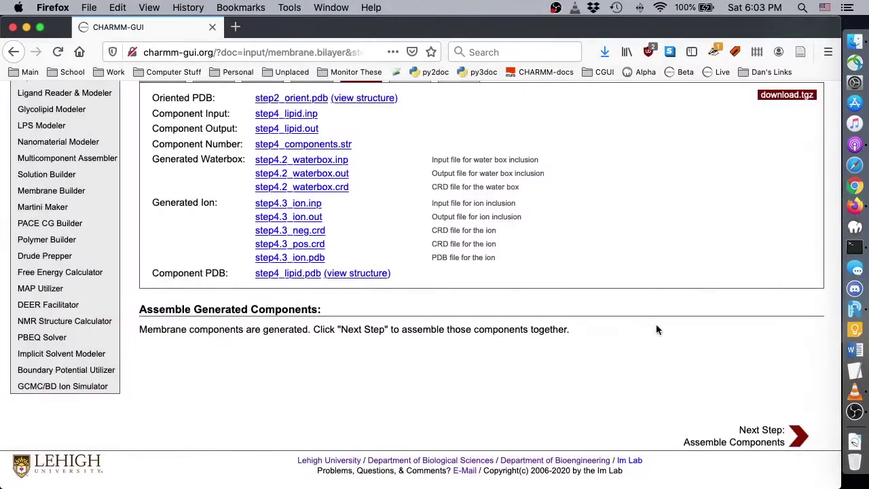
pyautogui.click(781, 433)
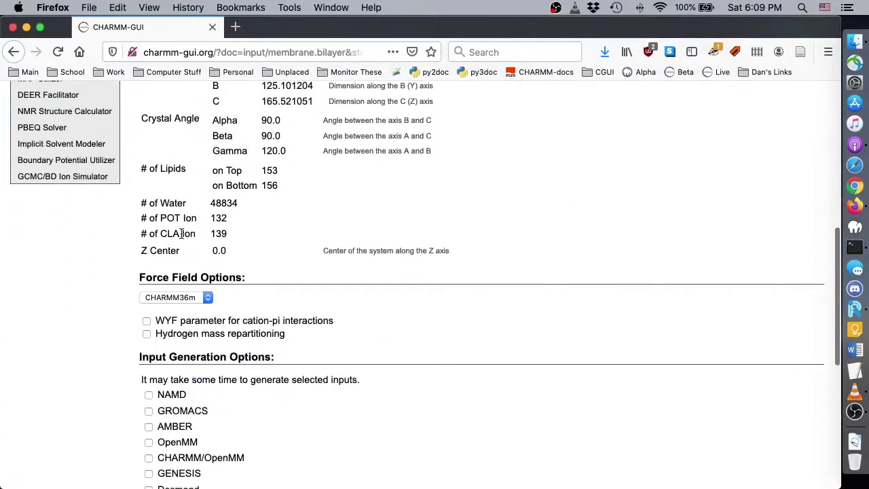
# Choose the AMBER force field and enable hydrogen mass repartitioning.
pyautogui.click(168, 297)
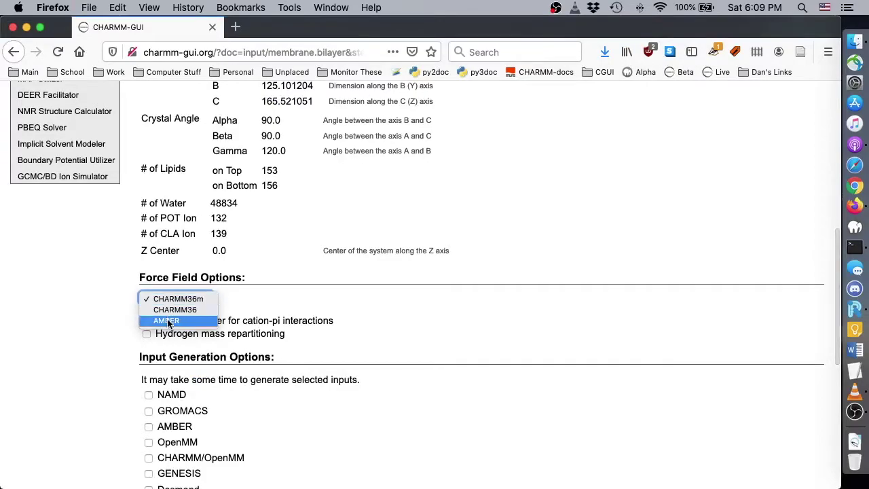
pyautogui.click(162, 321)
pyautogui.scroll(-5, 449, 313)
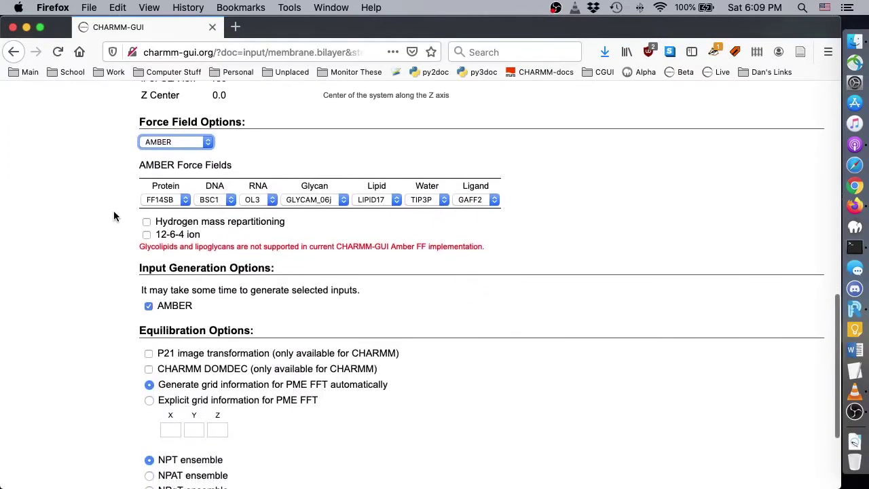
pyautogui.click(147, 223)
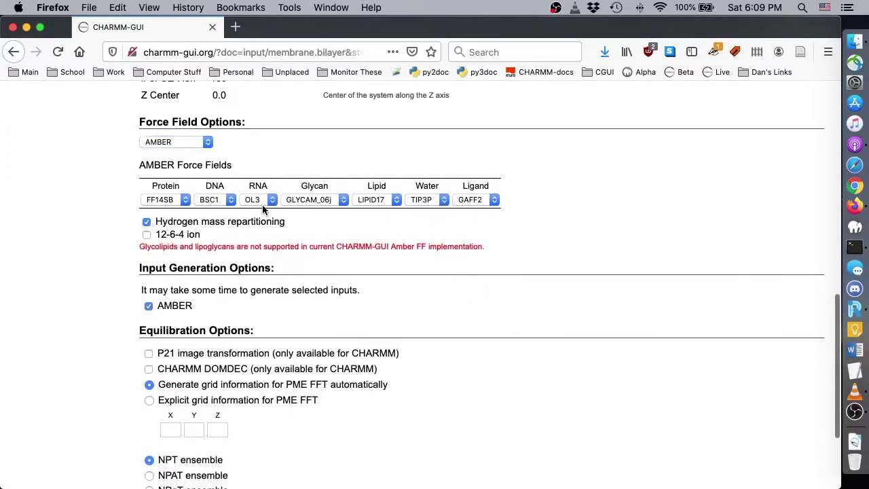
# Generate the equilibration and dynamics inputs, and review the listed AMBER input files and equilibration notes.
pyautogui.scroll(-4, 502, 272)
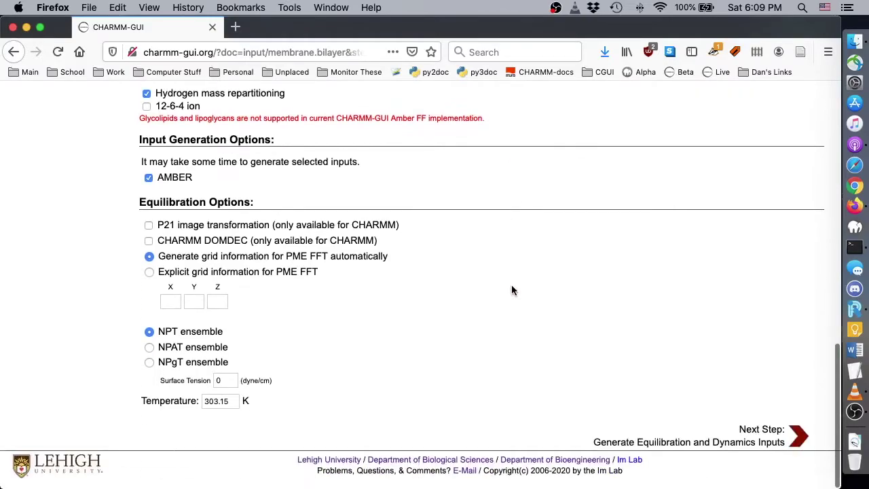
pyautogui.click(799, 437)
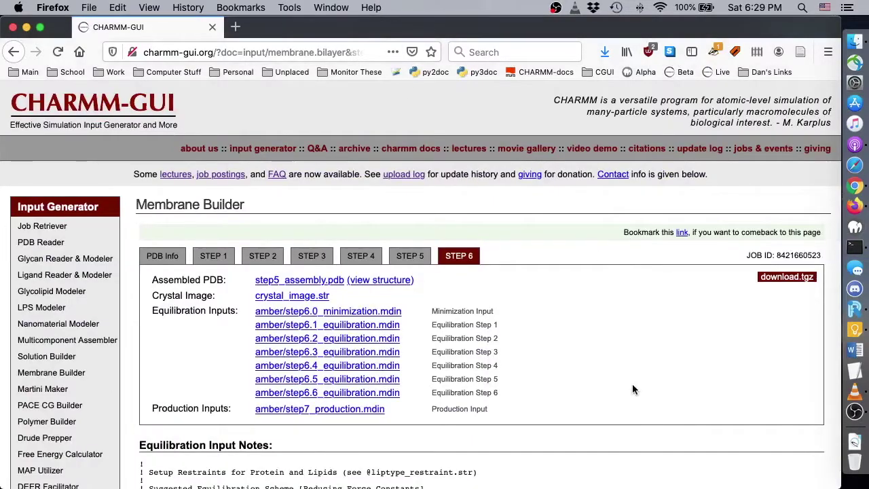
pyautogui.scroll(-3, 547, 275)
pyautogui.scroll(-3, 546, 277)
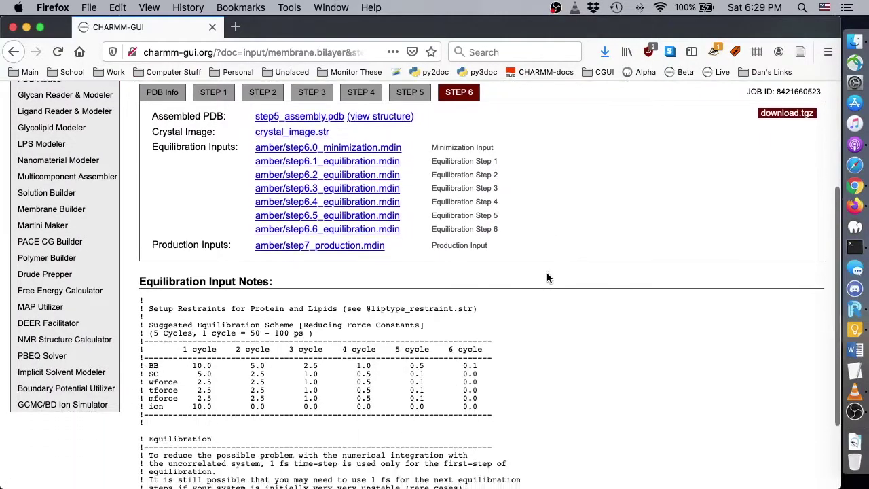
# Download the complete job archive charmm-gui.tgz and save it to disk.
pyautogui.click(790, 103)
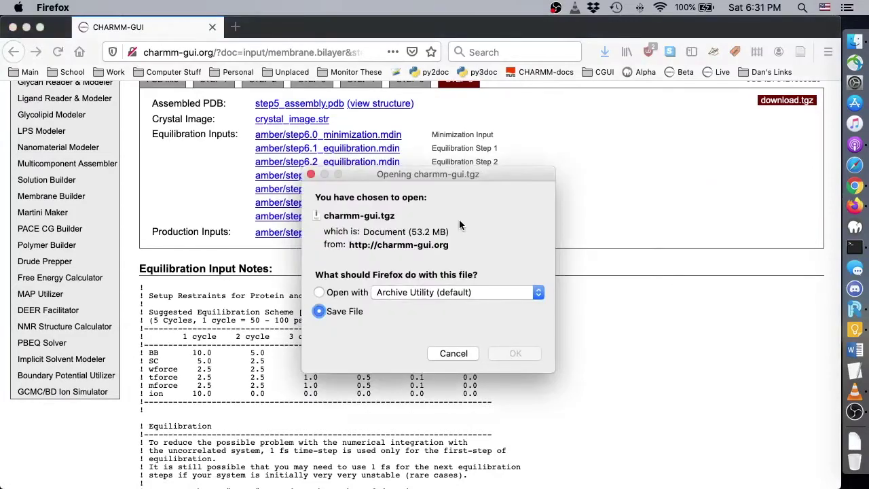
pyautogui.click(535, 357)
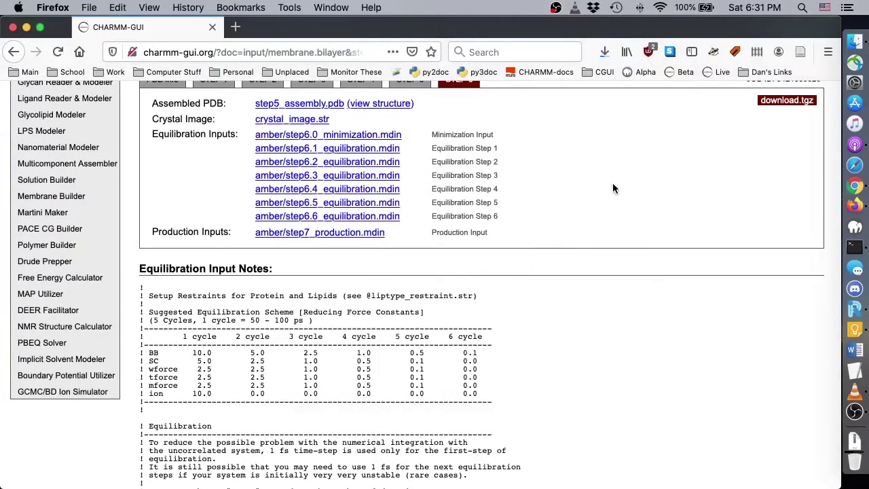
pyautogui.scroll(-1, 748, 165)
pyautogui.click(854, 442)
pyautogui.click(508, 319)
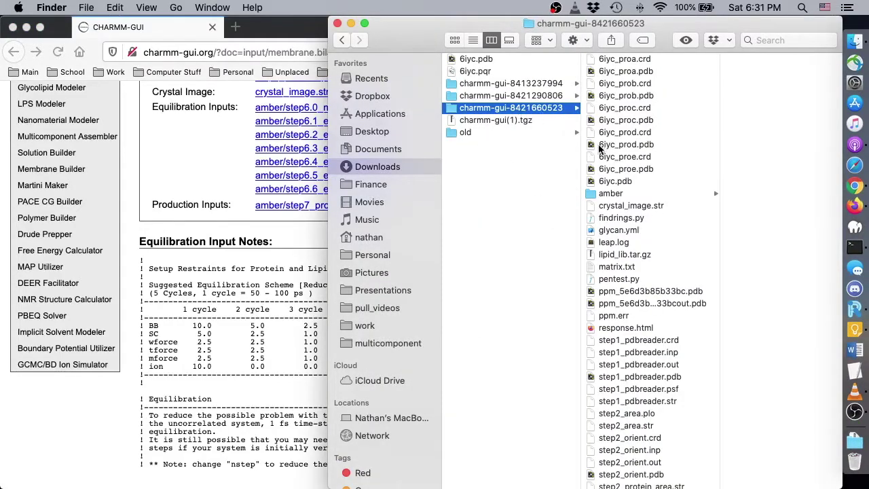
pyautogui.click(646, 197)
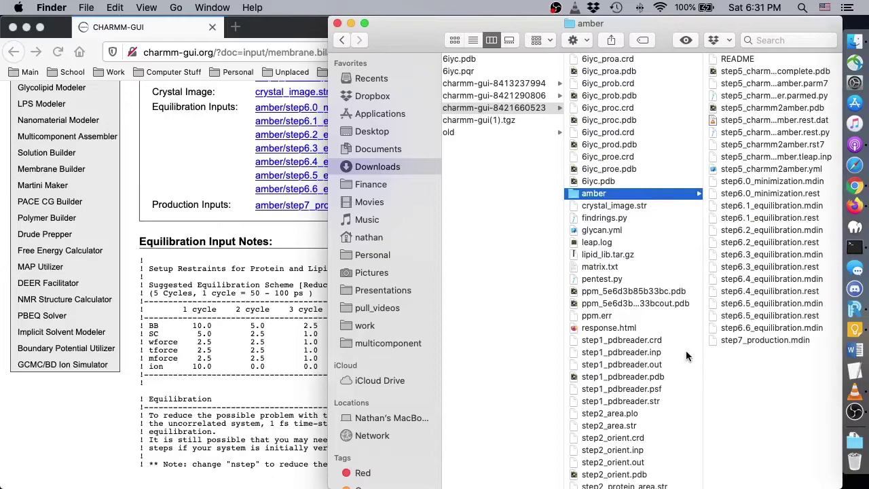
pyautogui.click(855, 247)
pyautogui.write('cd D')
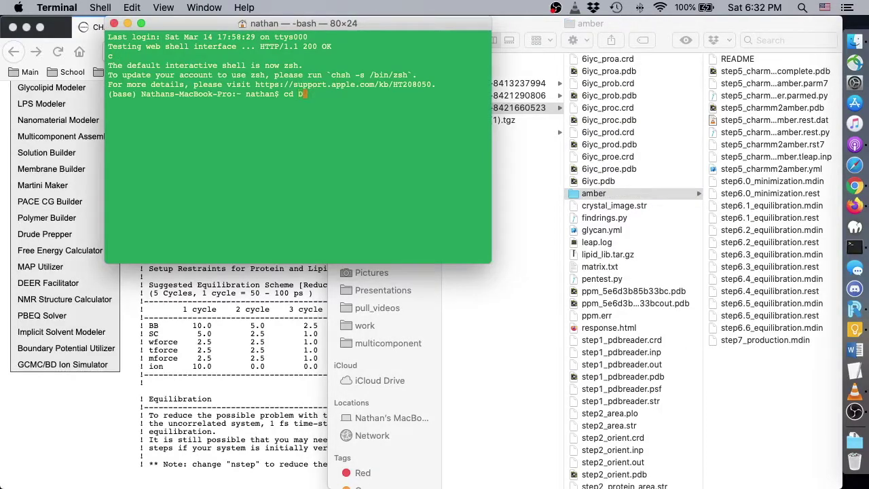
pyautogui.write('ownloads/charmm-gui-8421660523')
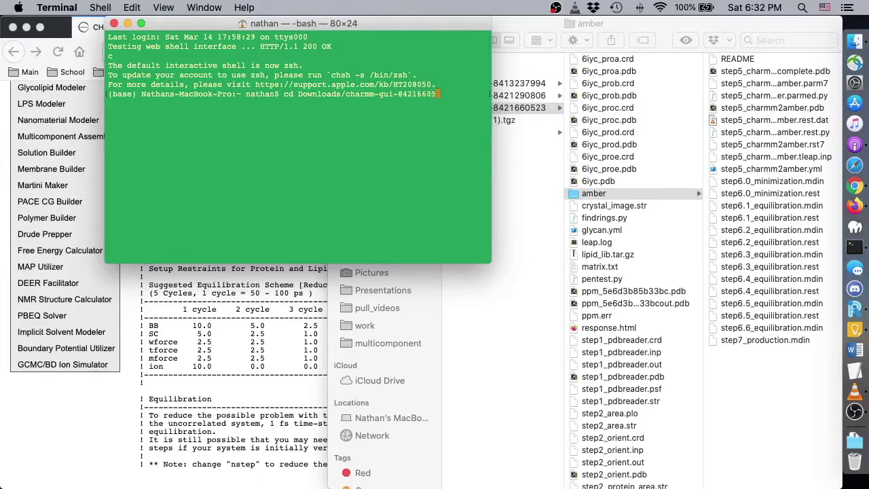
pyautogui.press('Return')
pyautogui.write('cd amber')
pyautogui.press('Return')
pyautogui.write('ls')
pyautogui.press('Return')
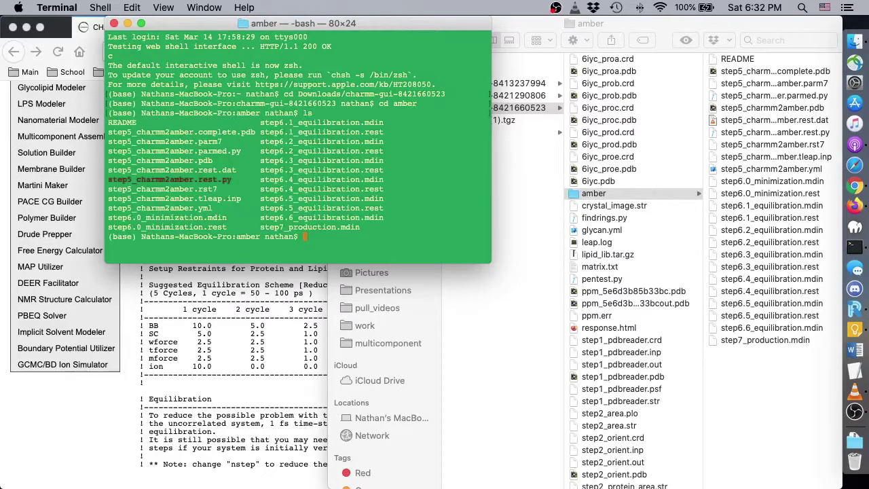